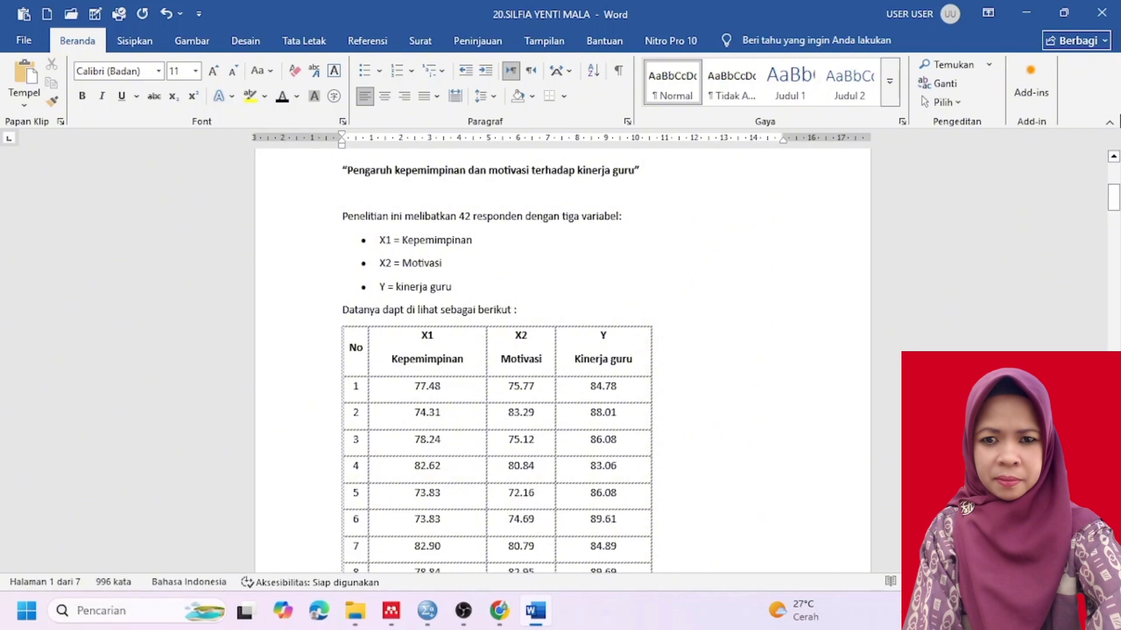
- Add "di SD 36/III Belui" after "kinerja guru" in the bold research title, inside the closing quotation mark
left_click(634, 171)
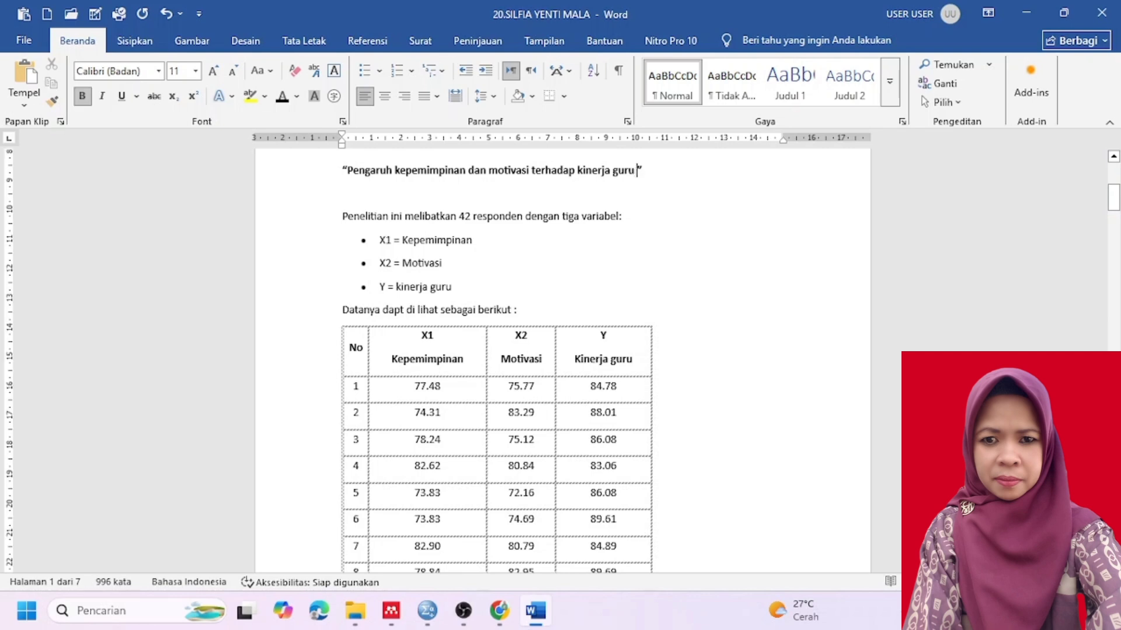
type("di SD 36/III Belui")
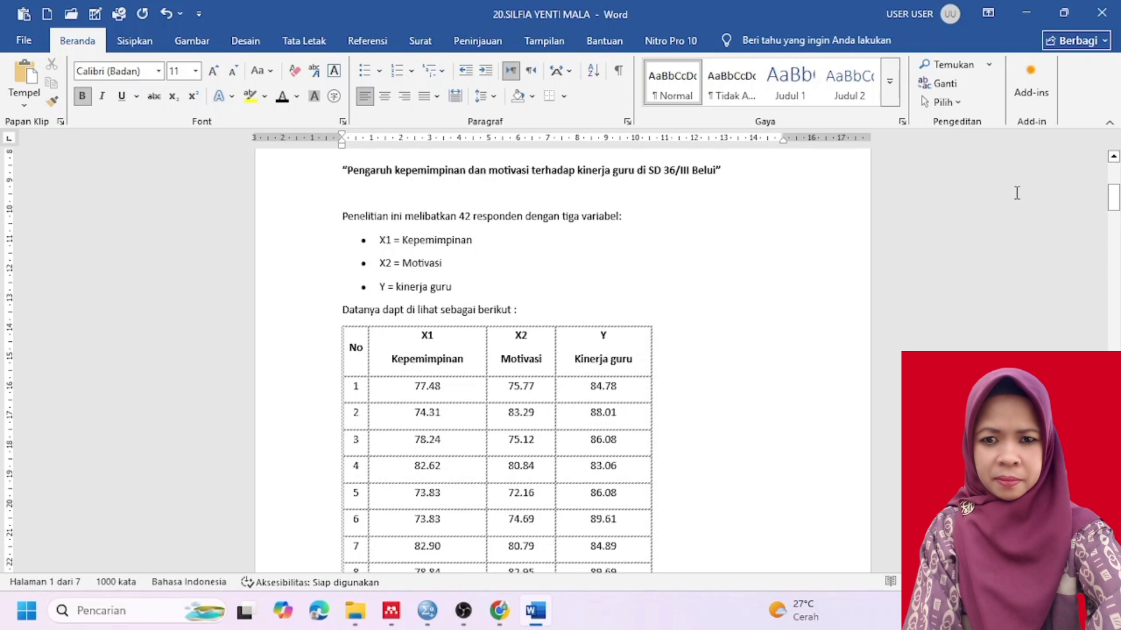
left_click_drag(1115, 204, 1113, 200)
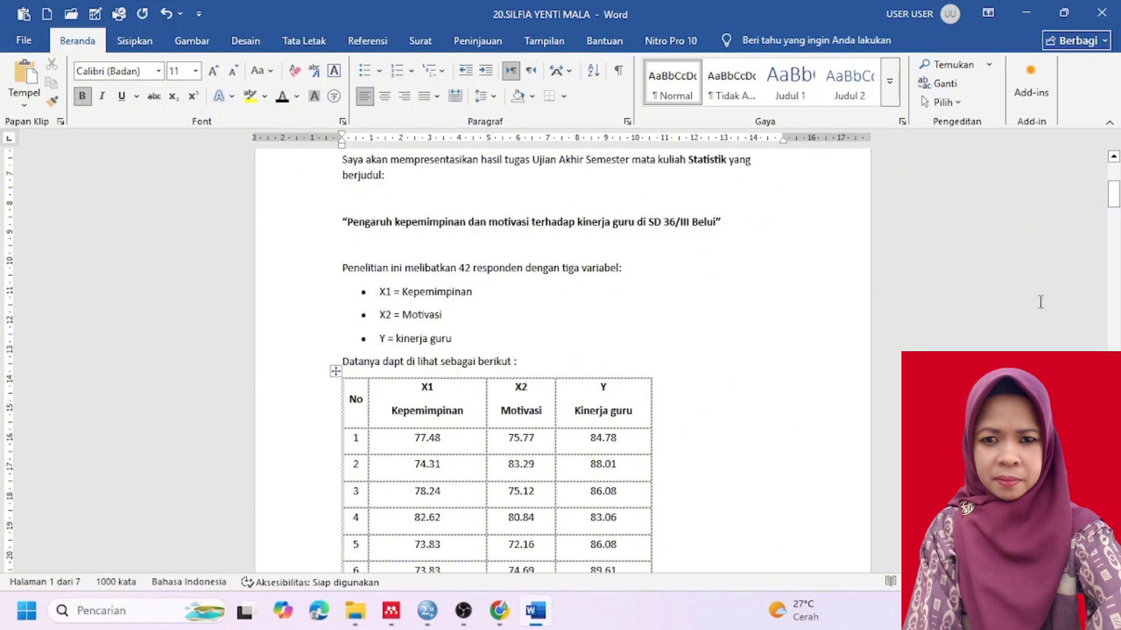
- Set the font size of the three-item numbered list of tests, above "Pengertian Uji Normalitas", to 22
left_click_drag(1116, 204, 1117, 326)
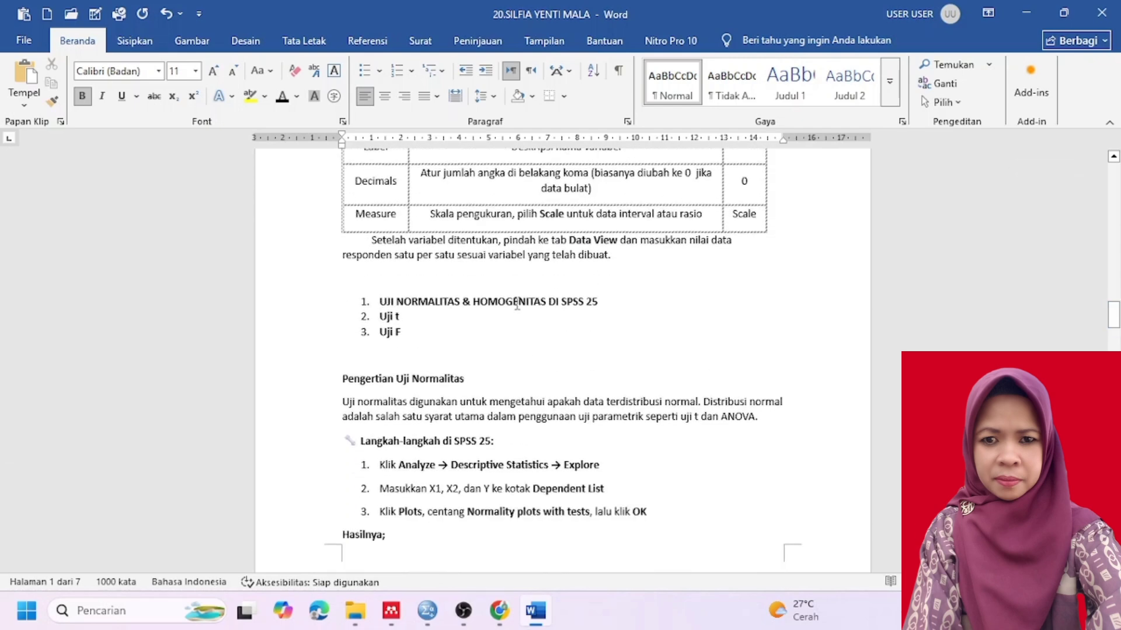
left_click_drag(410, 328, 352, 304)
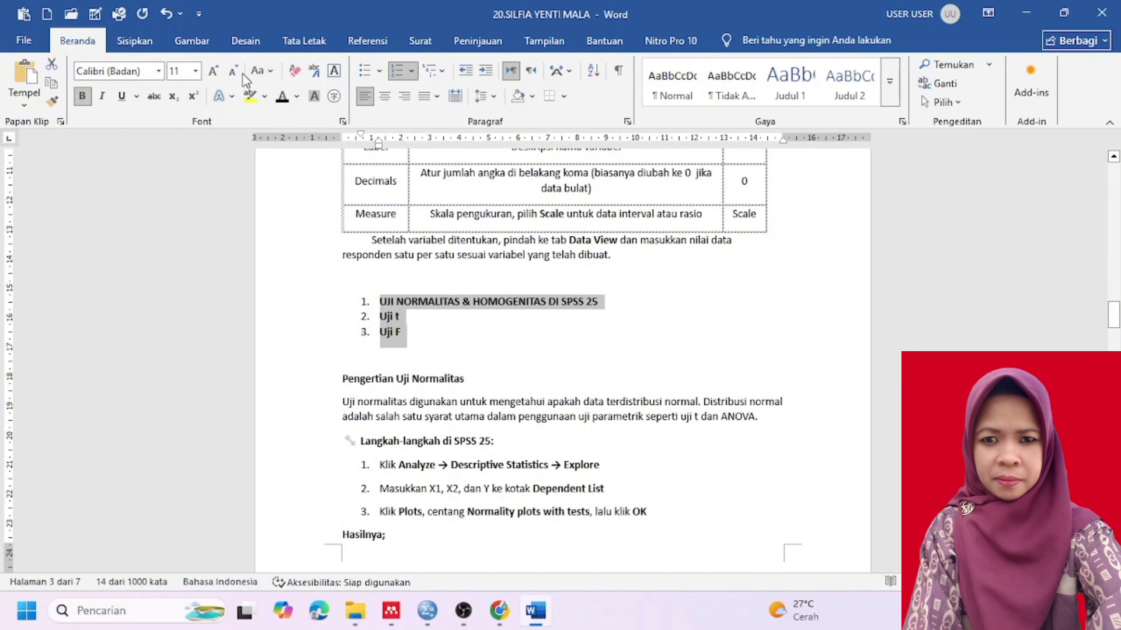
left_click(195, 71)
left_click(176, 230)
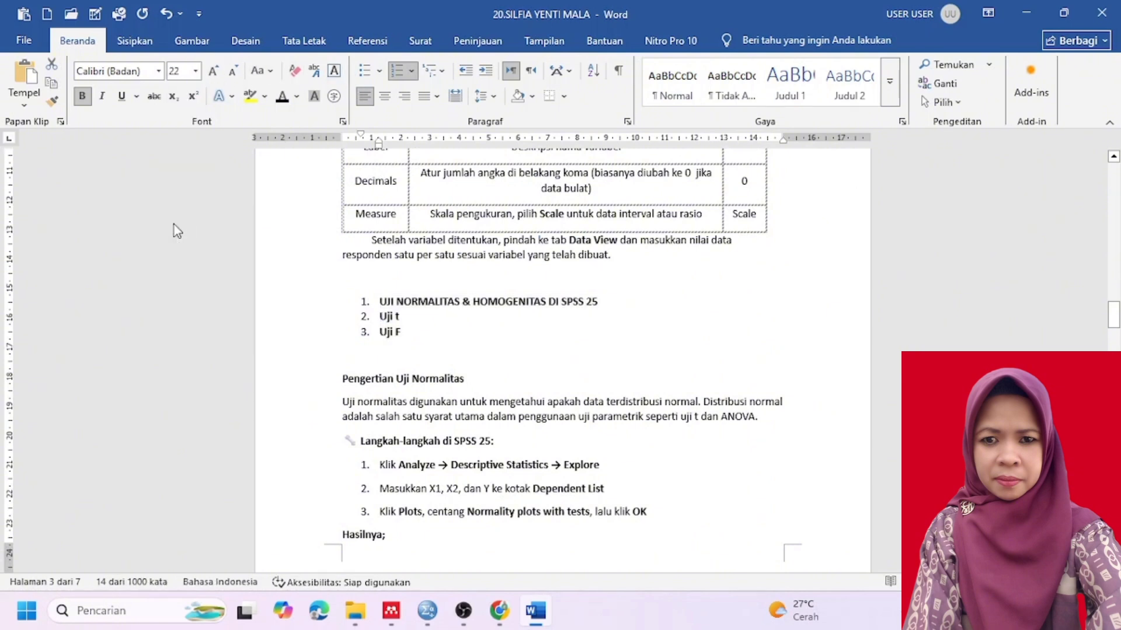
left_click(573, 348)
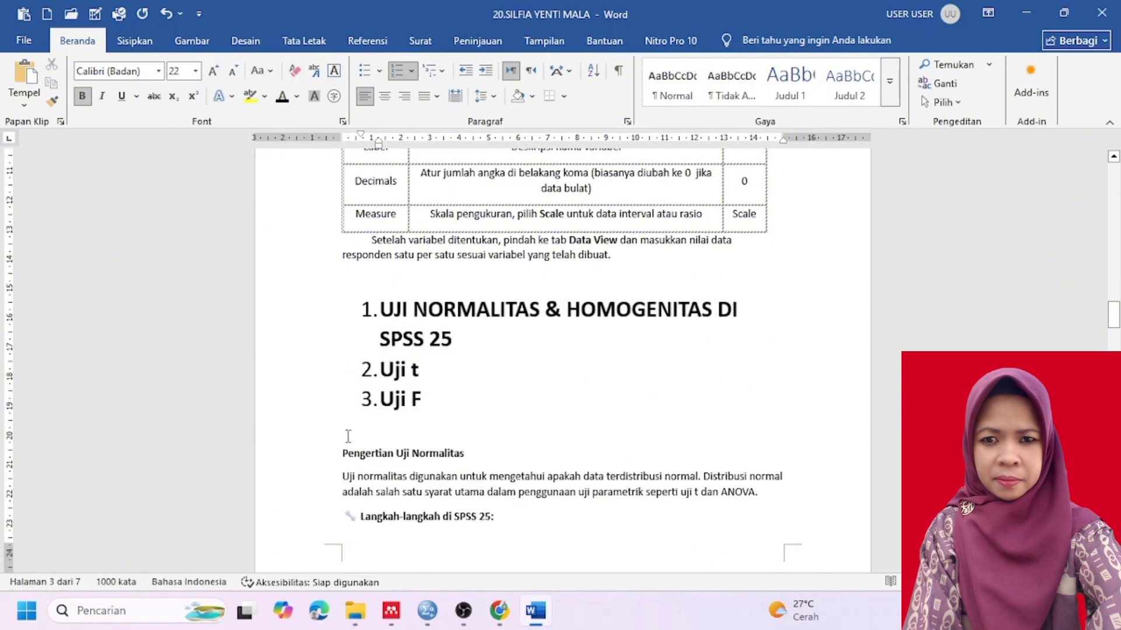
- Insert unnumbered blank lines above the numbered test list and one below its last item, "Uji F"
left_click(347, 314)
key("Return")
key("Return")
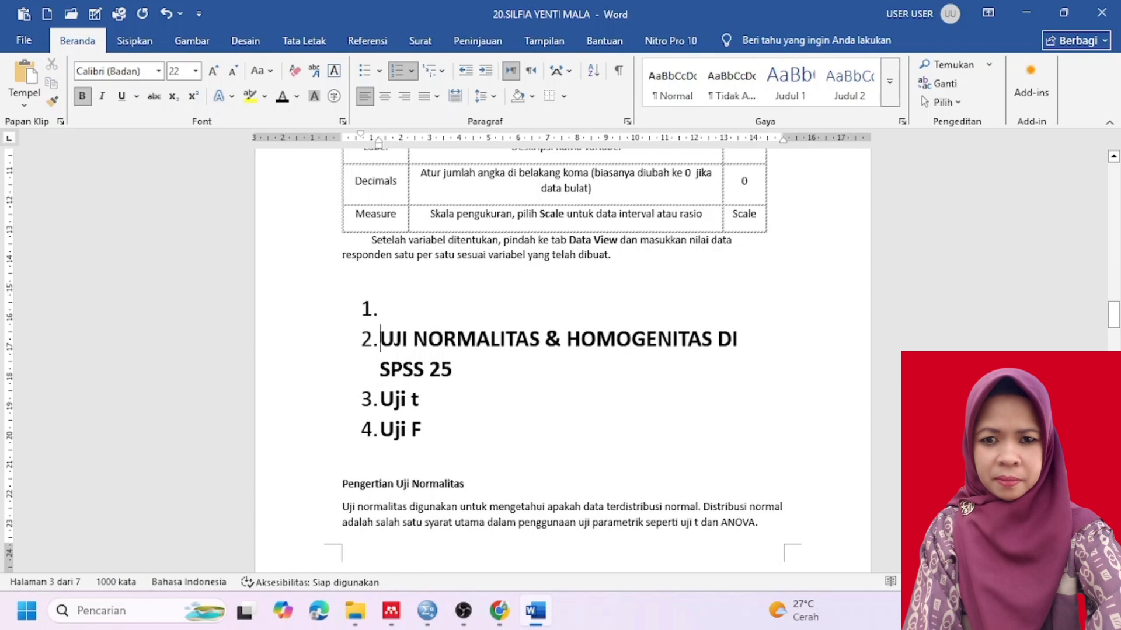
left_click(392, 334)
key("BackSpace")
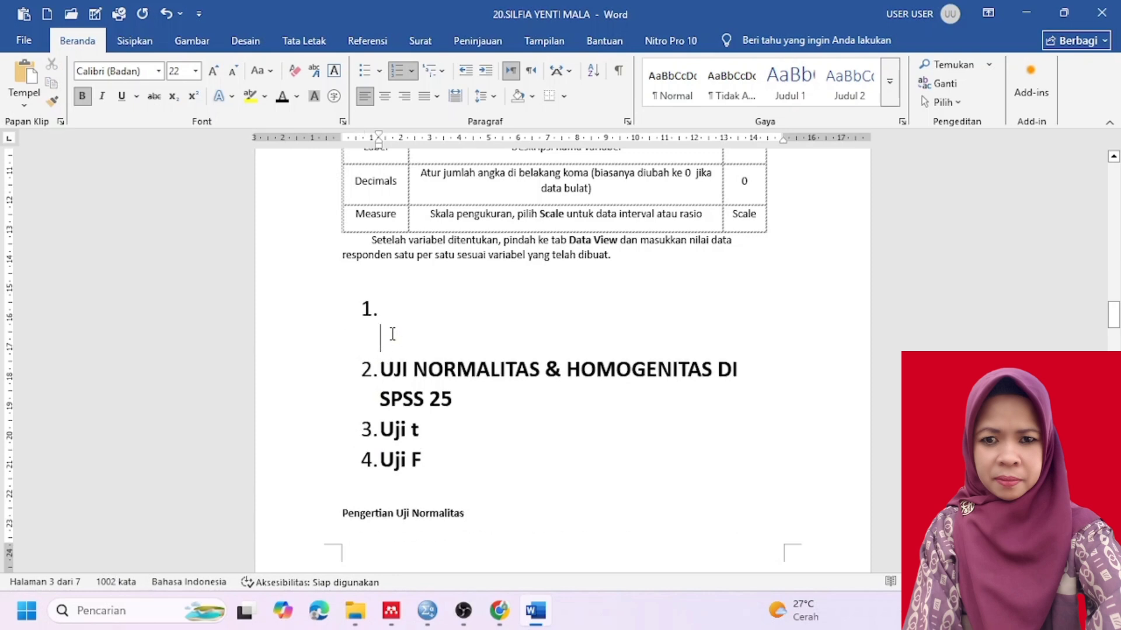
key("BackSpace")
key("BackSpace")
key("Return")
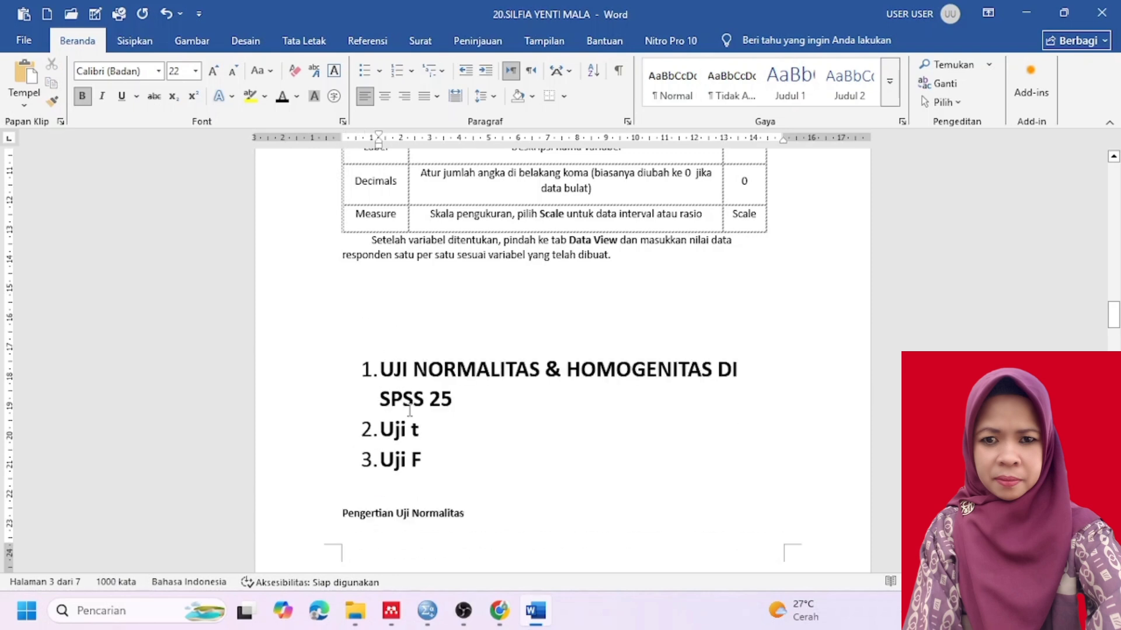
left_click(432, 460)
key("Return")
key("BackSpace")
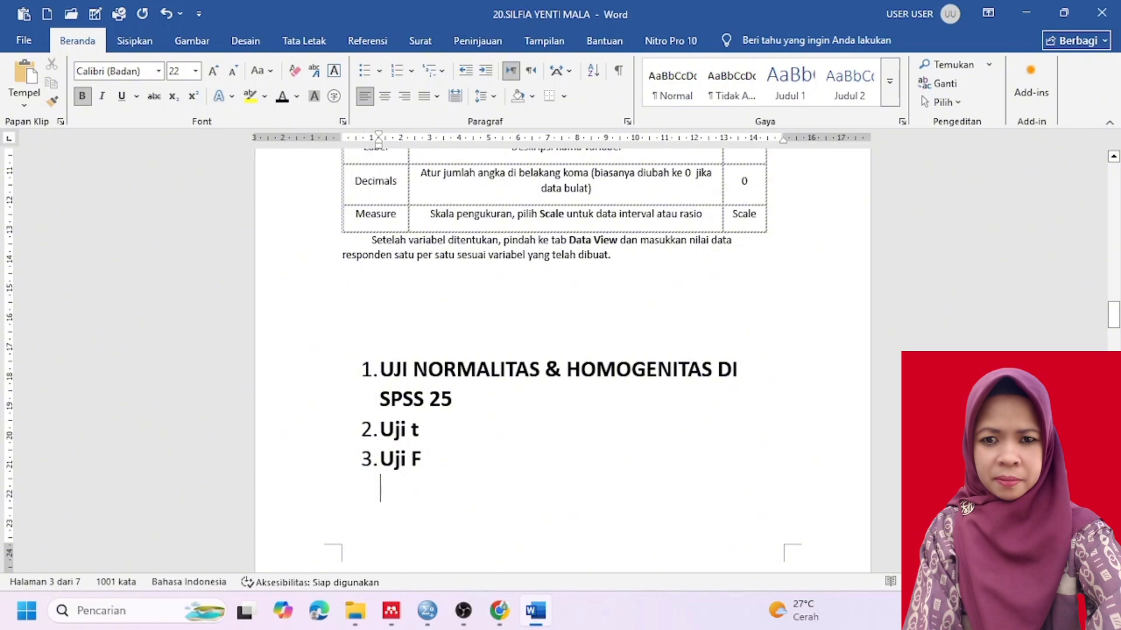
- Split the first list item into "UJI NORMALITAS" and "HOMOGENITAS DI SPSS 25", removing the ampersand between them
left_click_drag(1114, 315, 1115, 324)
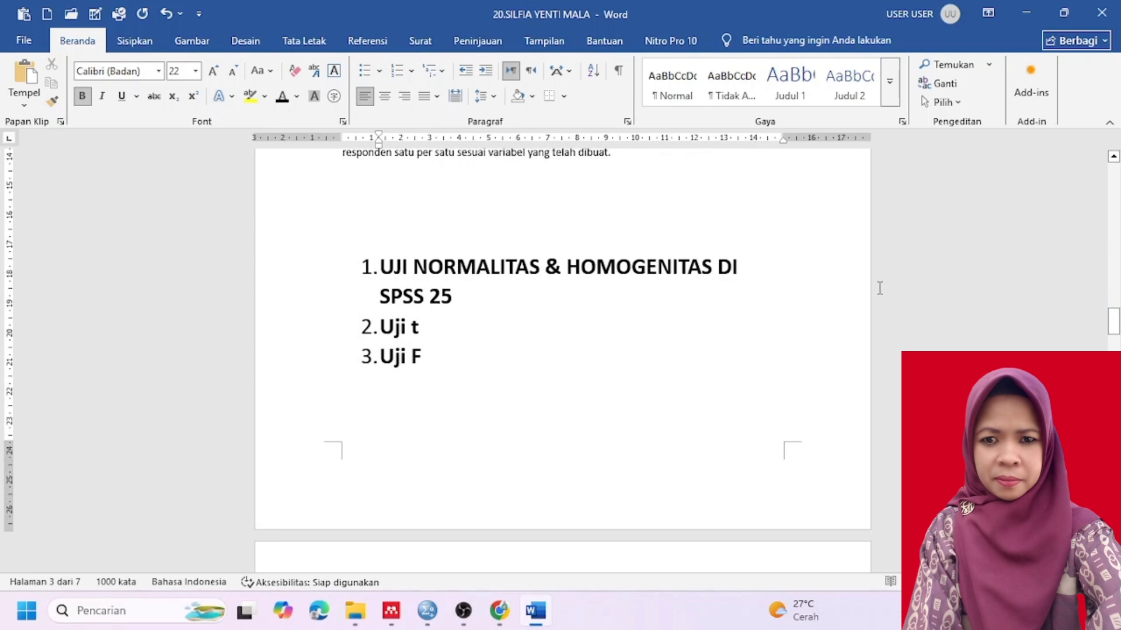
left_click_drag(1114, 319, 1116, 328)
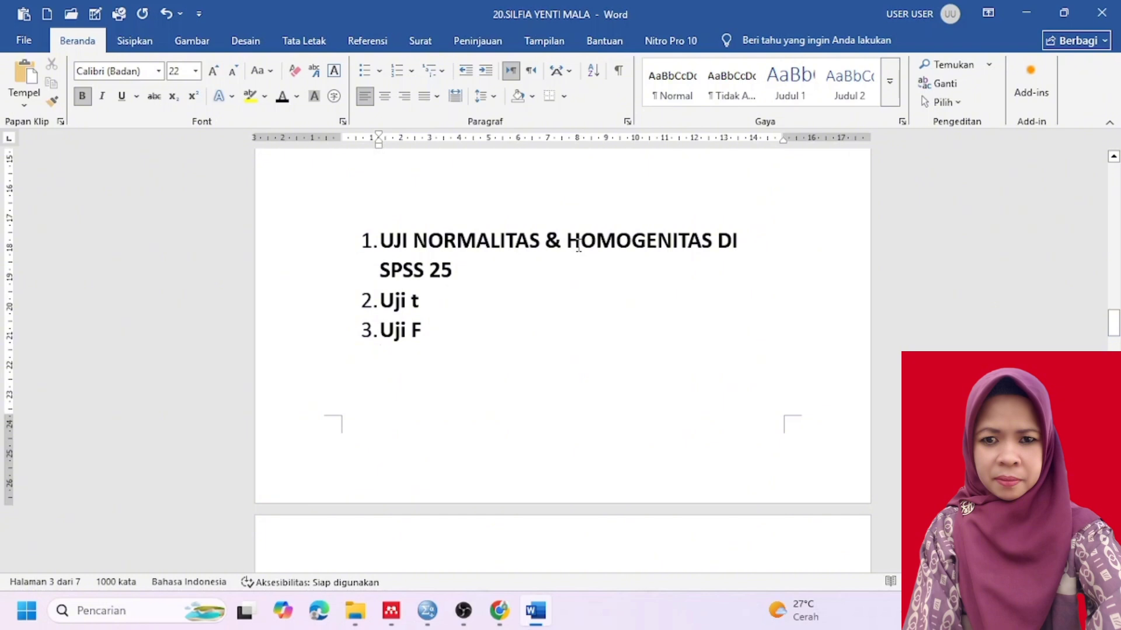
left_click(571, 244)
key("BackSpace")
key("BackSpace")
key("BackSpace")
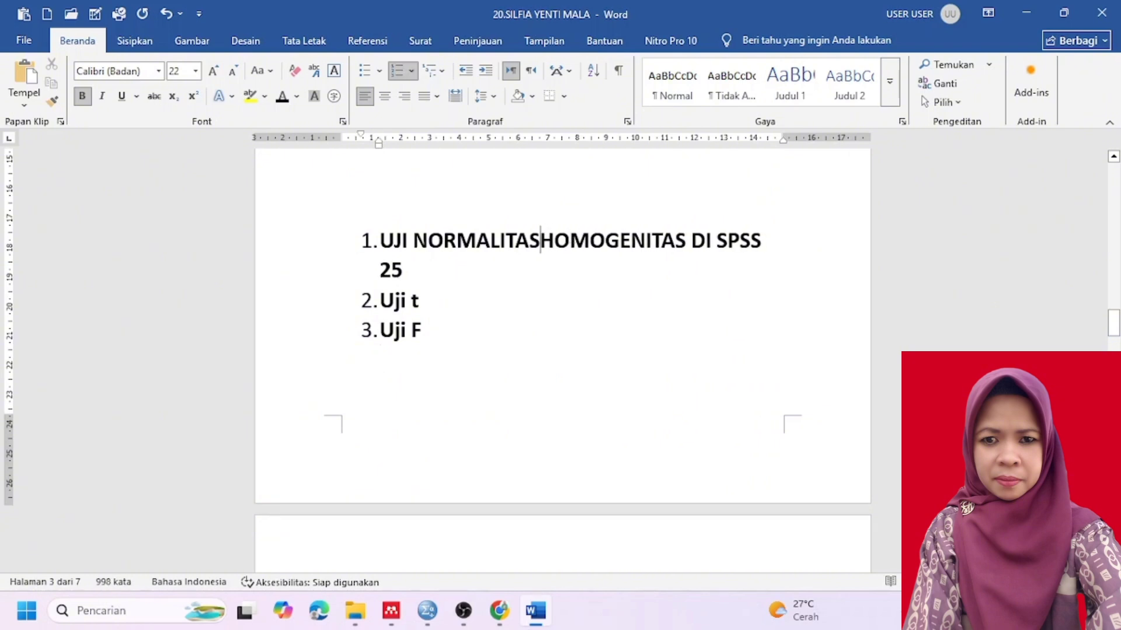
key("Return")
- Delete "DI SPSS 25" from the second list item so that it reads "HOMOGENITAS"
left_click(635, 270)
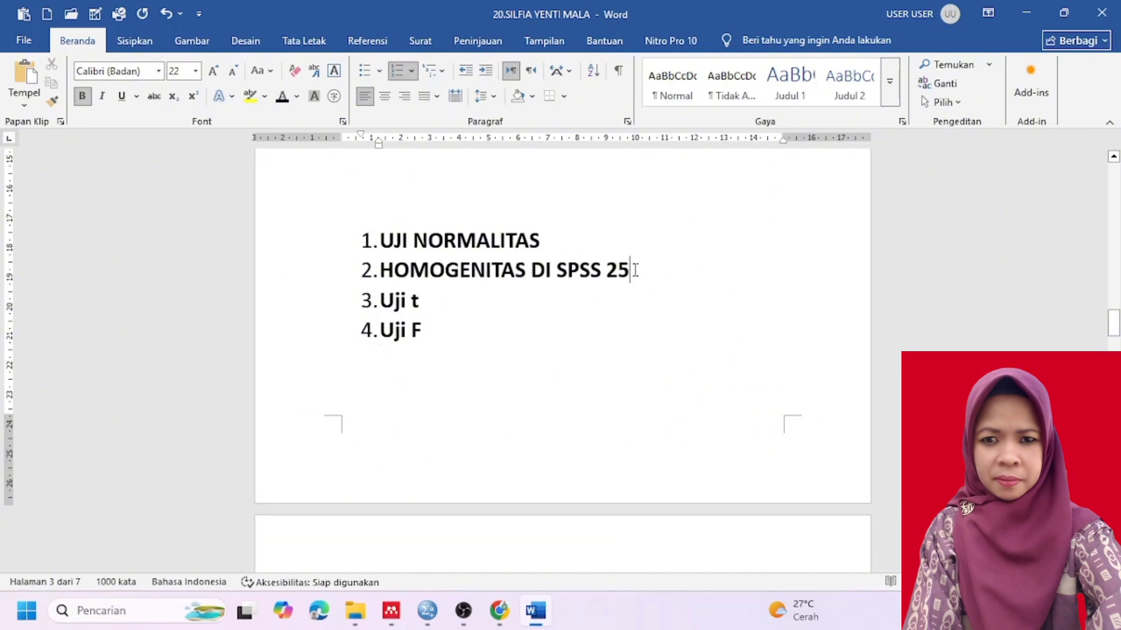
key("BackSpace")
key("BackSpace")
key("BackSpace")
key("BackSpace")
key("BackSpace")
key("BackSpace")
key("BackSpace")
key("BackSpace")
key("BackSpace")
key("BackSpace")
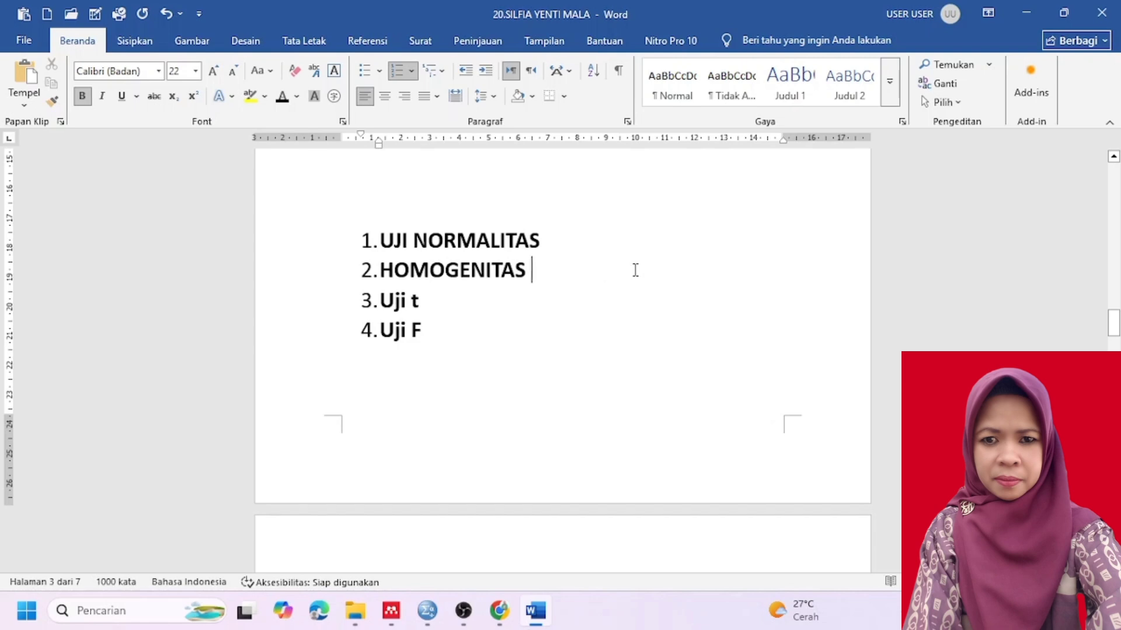
key("BackSpace")
- Change the last list item to "Uji ANOVA" and capitalize the third item as "Uji T"
left_click(429, 324)
key("BackSpace")
type("ANOVA")
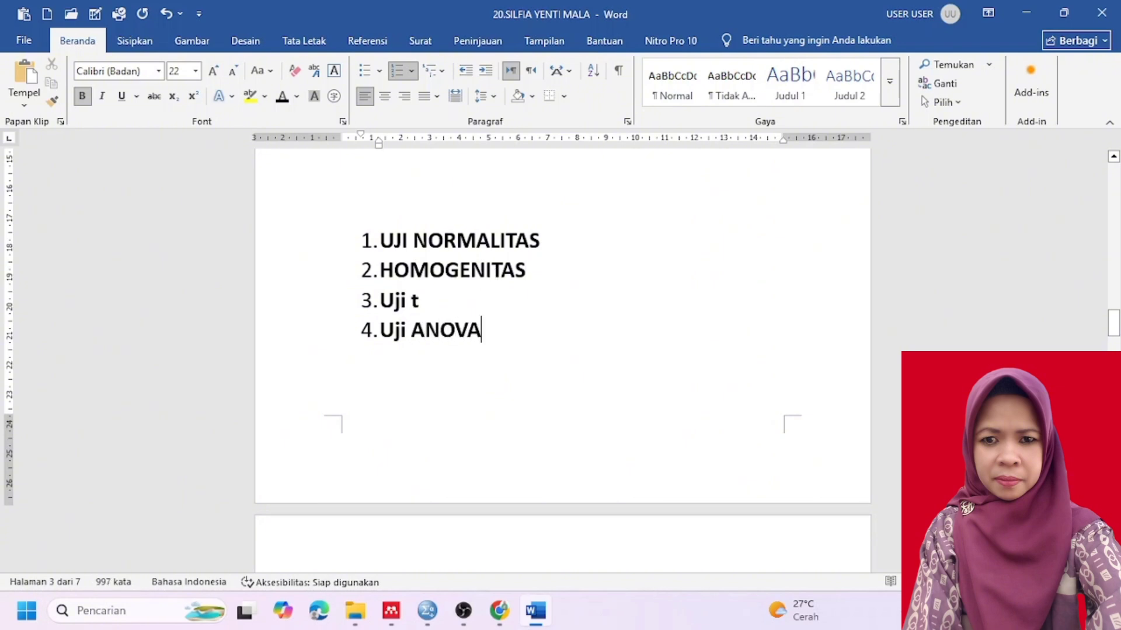
left_click(421, 300)
key("BackSpace")
type("T")
- Switch to the SPSS Data Editor and clear all the data values of x1, x2 and y
mouse_move(424, 620)
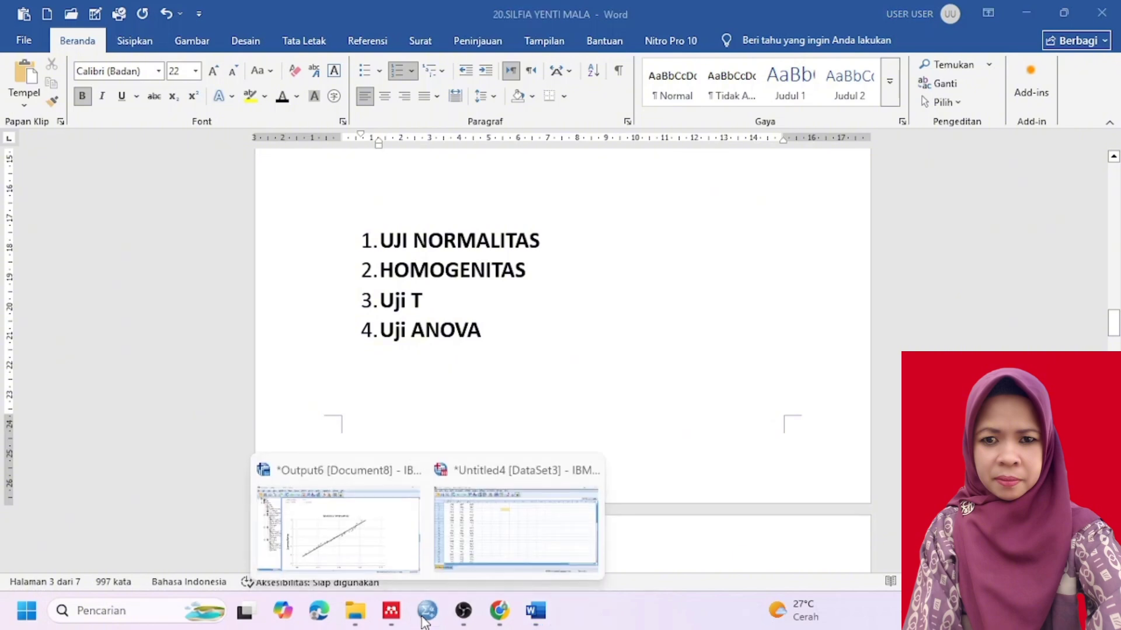
left_click(448, 561)
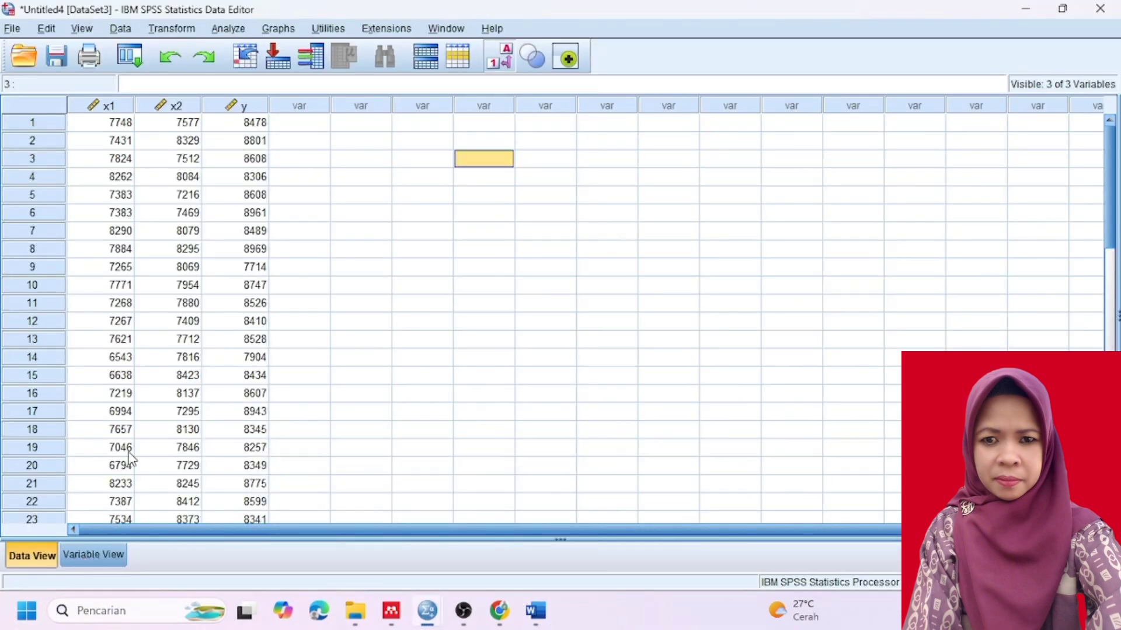
key("ctrl+a")
right_click(171, 310)
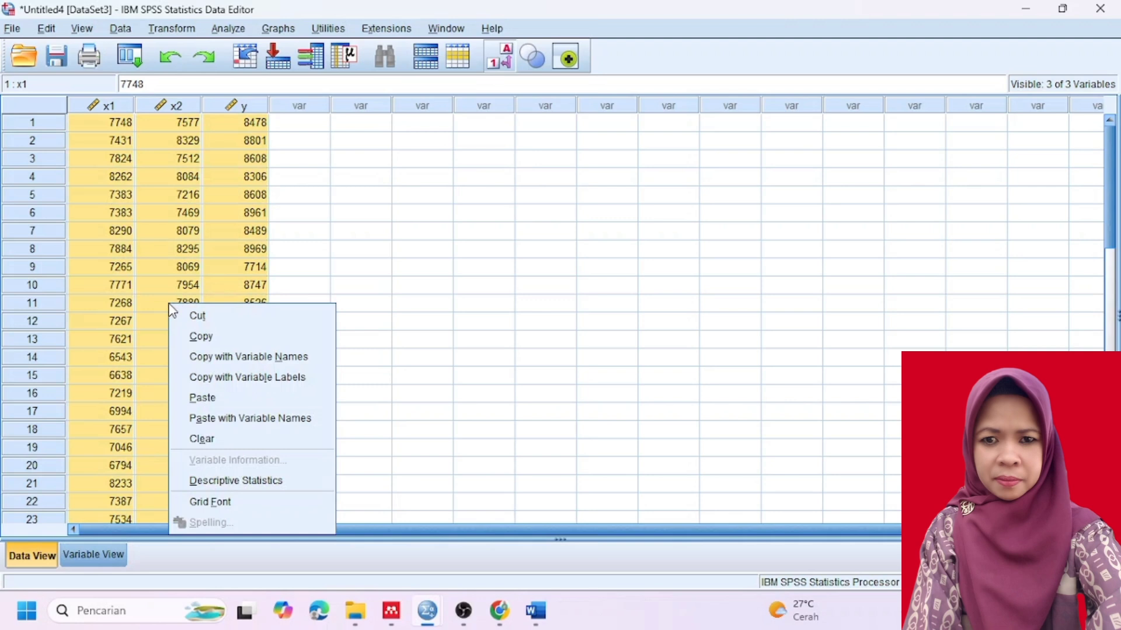
left_click(210, 439)
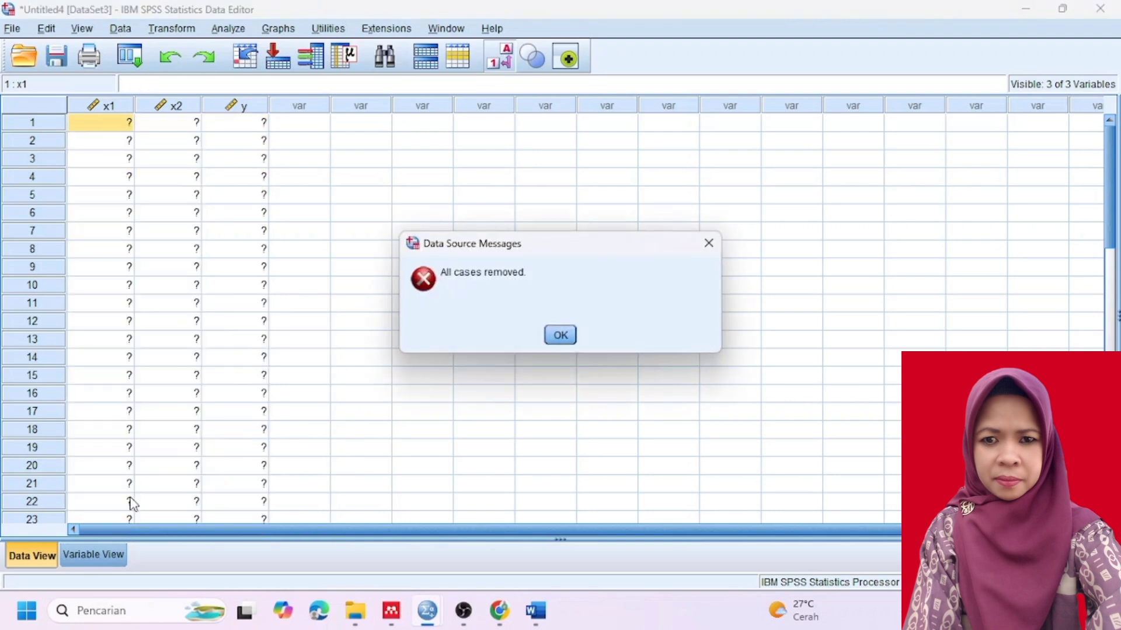
left_click(558, 337)
- Review the names and labels of the variables x1, x2 and y in Variable View
left_click(110, 558)
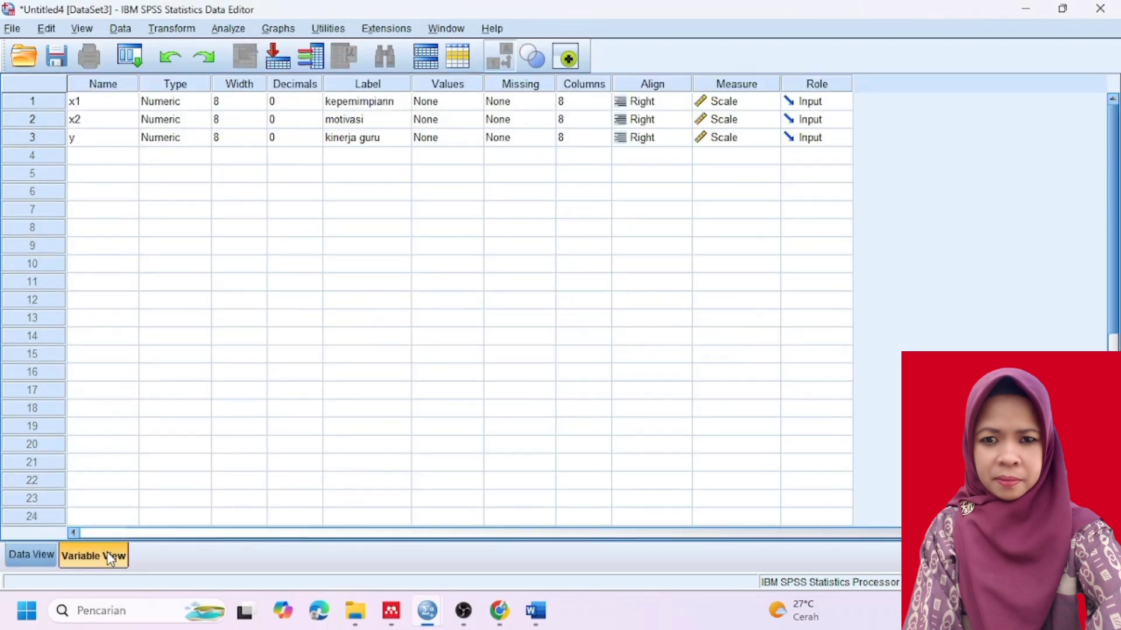
left_click(98, 100)
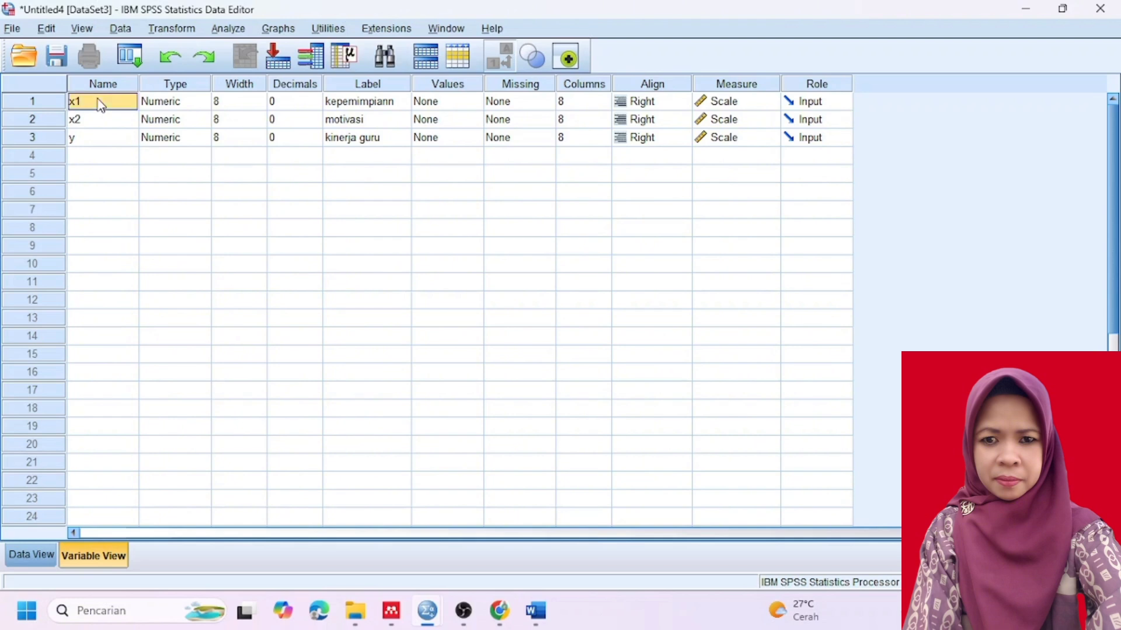
left_click(97, 123)
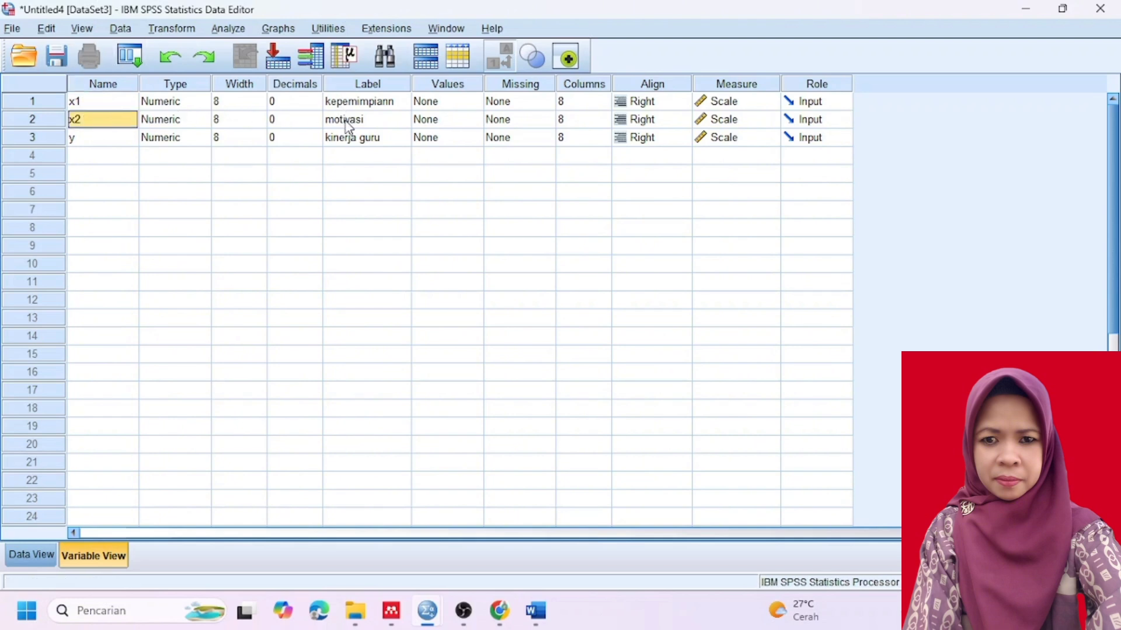
left_click(348, 123)
left_click(106, 144)
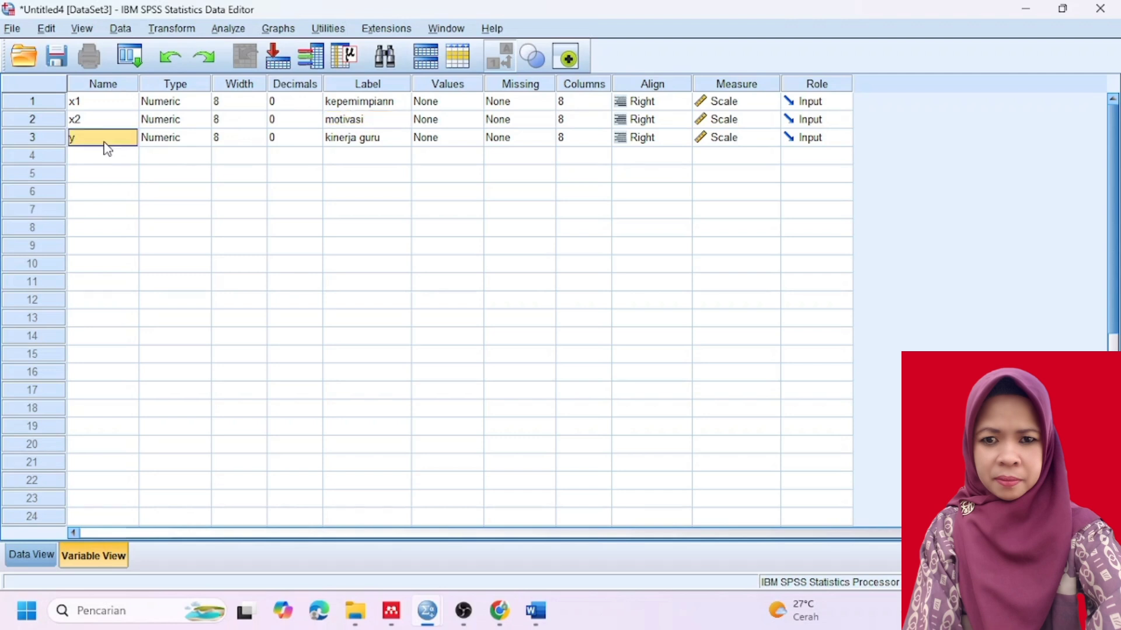
left_click(378, 139)
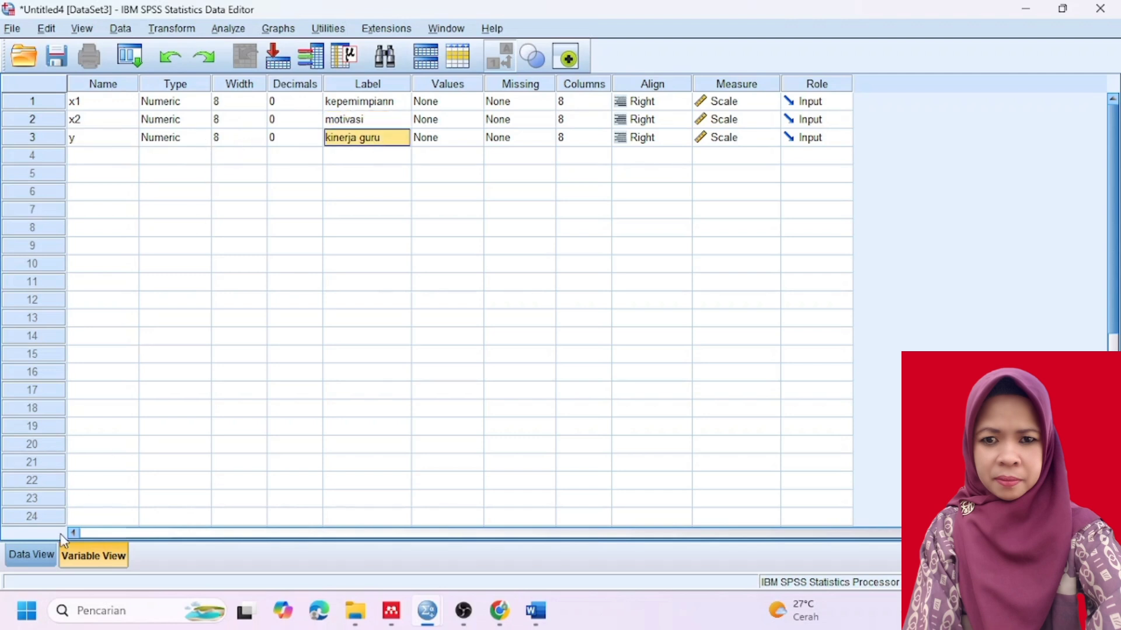
- Paste the copied respondent values into the x1, x2 and y columns of Data View, starting at the first row
left_click(32, 555)
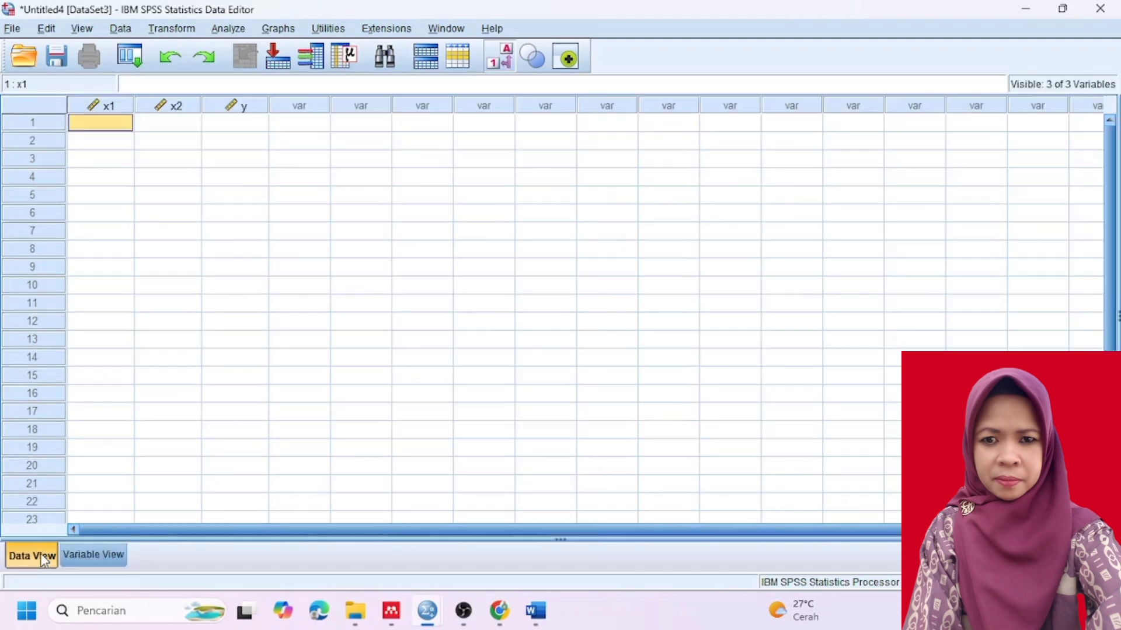
right_click(107, 124)
left_click(150, 218)
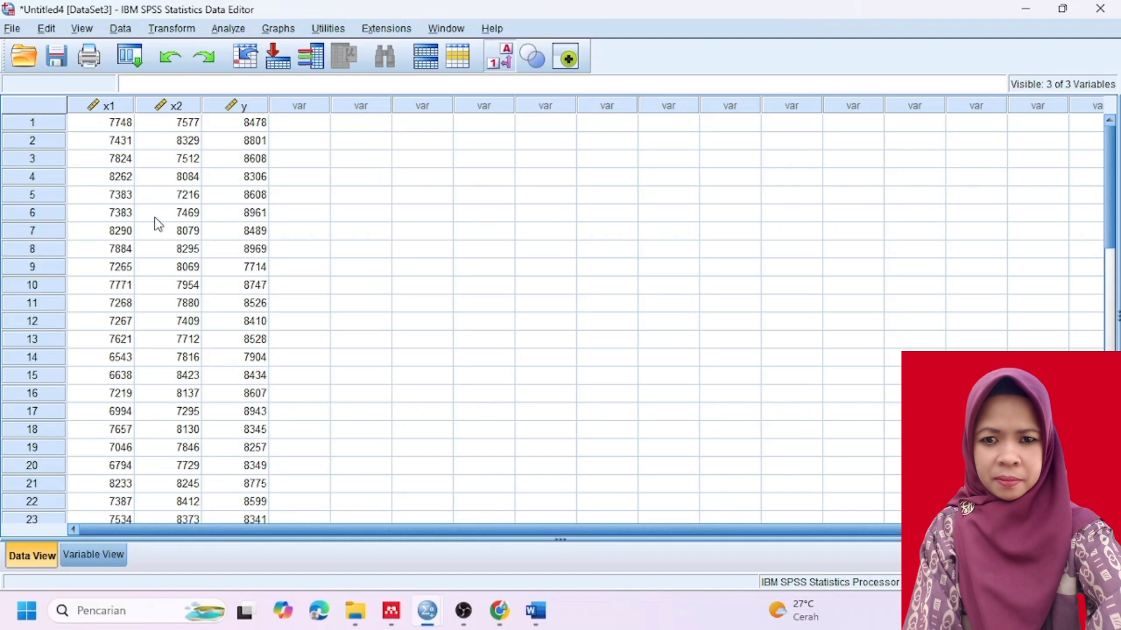
- Reset the Explore analysis under Descriptive Statistics and assign kepemimpiann, motivasi and kinerja guru as dependent variables
left_click(228, 29)
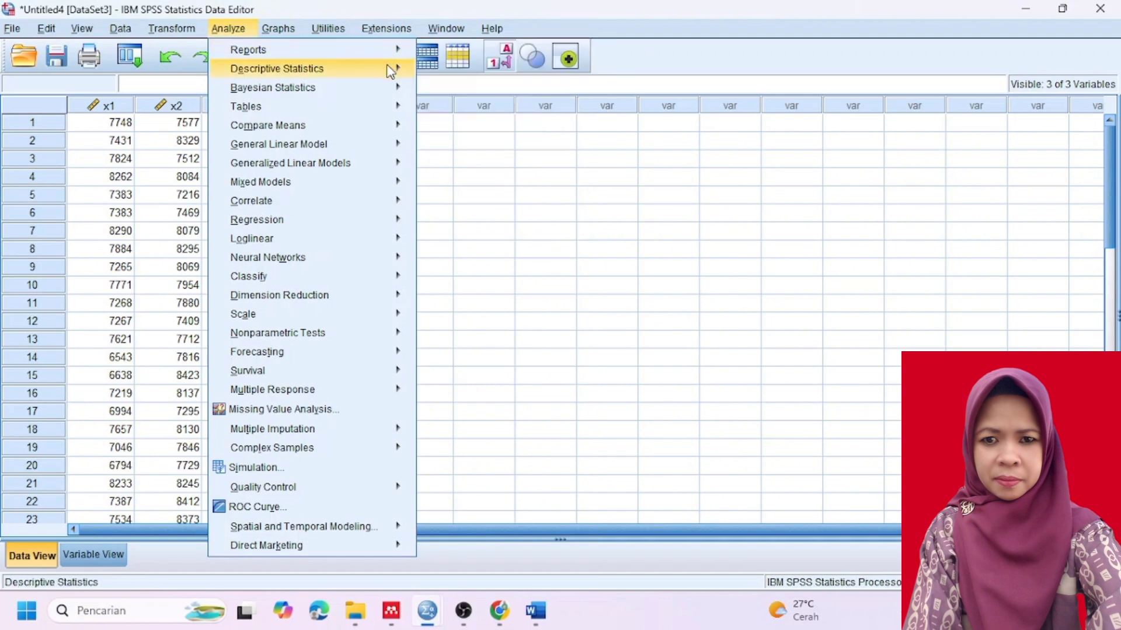
mouse_move(390, 69)
left_click(458, 111)
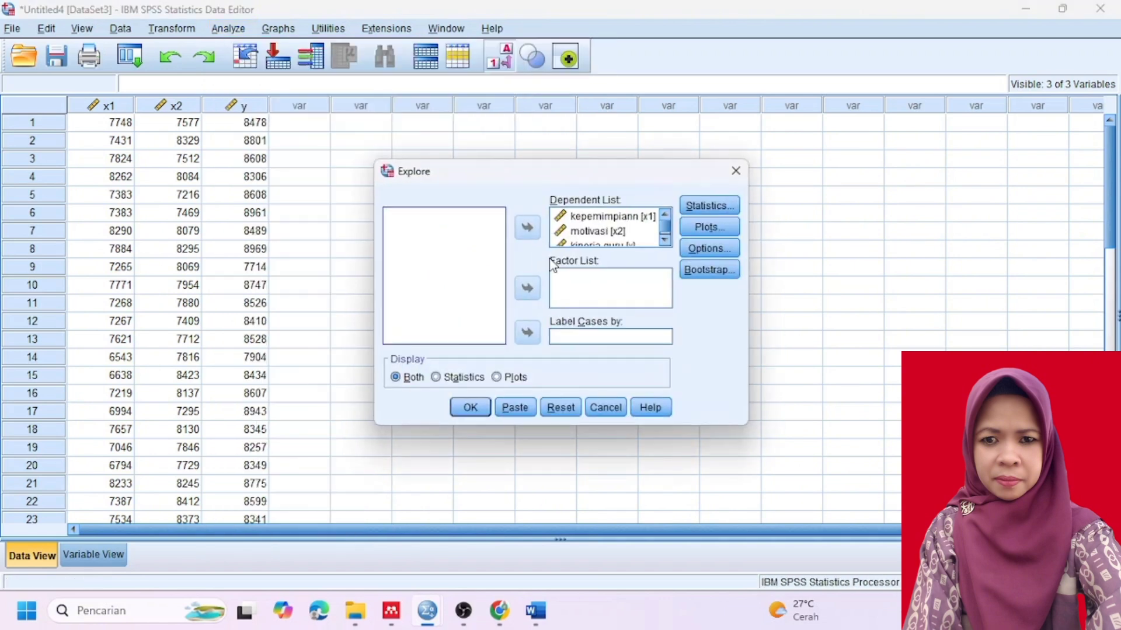
left_click(561, 409)
left_click(475, 295)
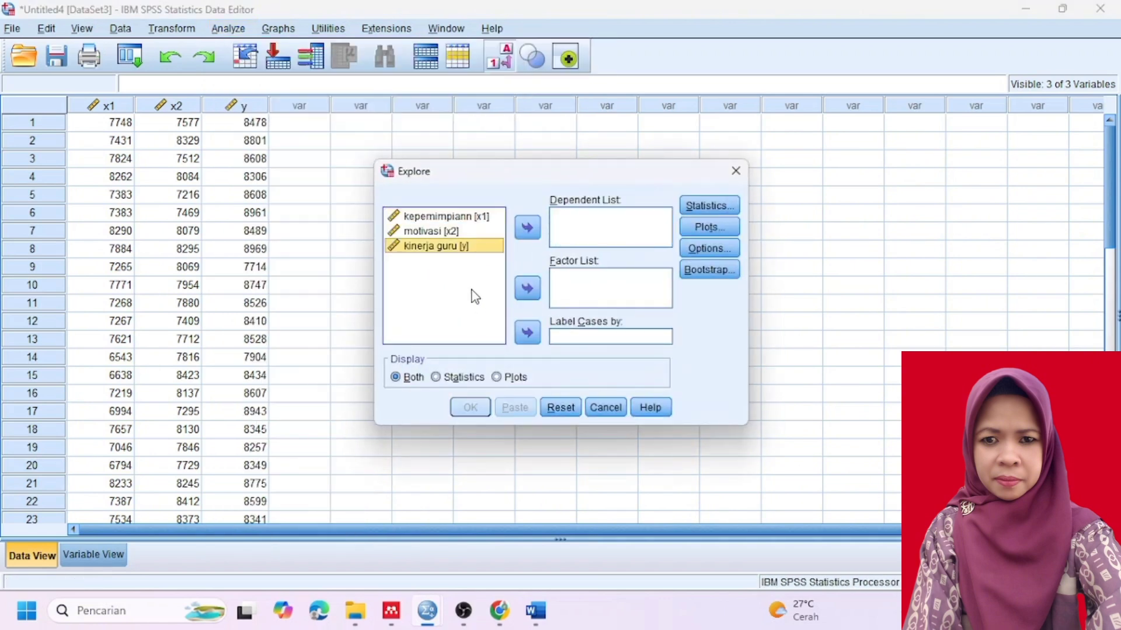
key("ctrl+a")
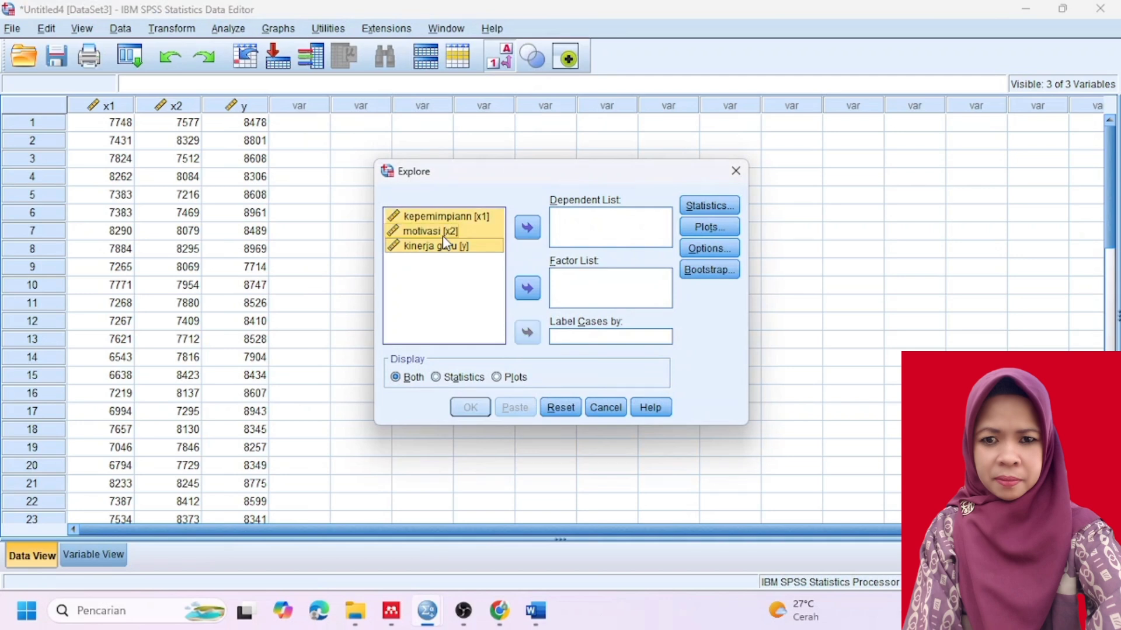
left_click(527, 227)
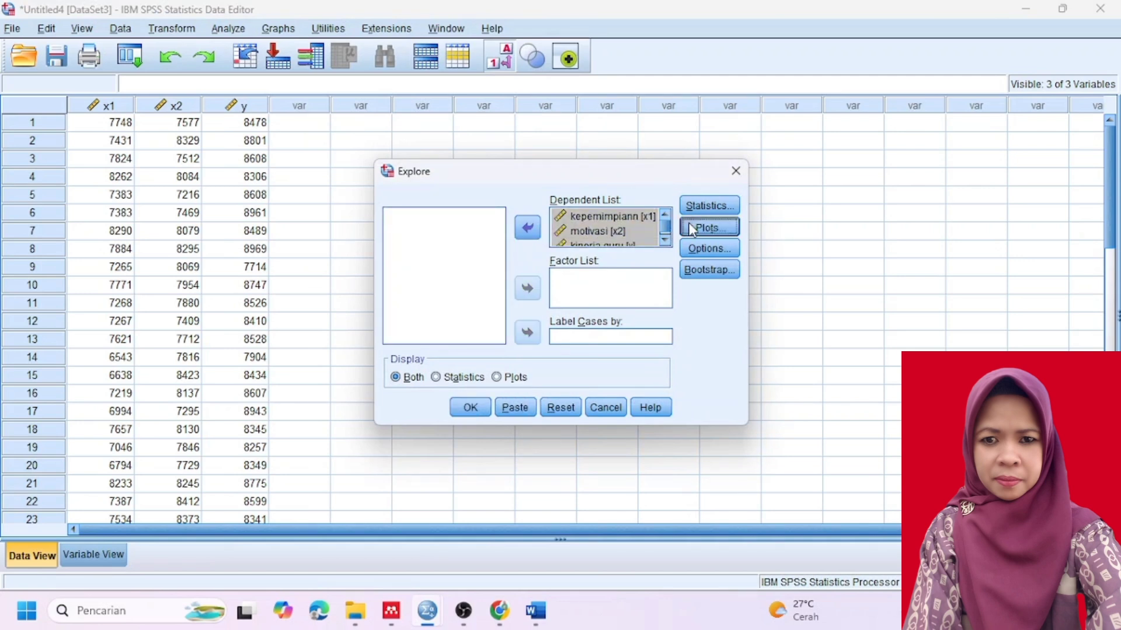
- Enable normality plots with tests for the Explore analysis and run it
left_click(708, 227)
left_click(506, 283)
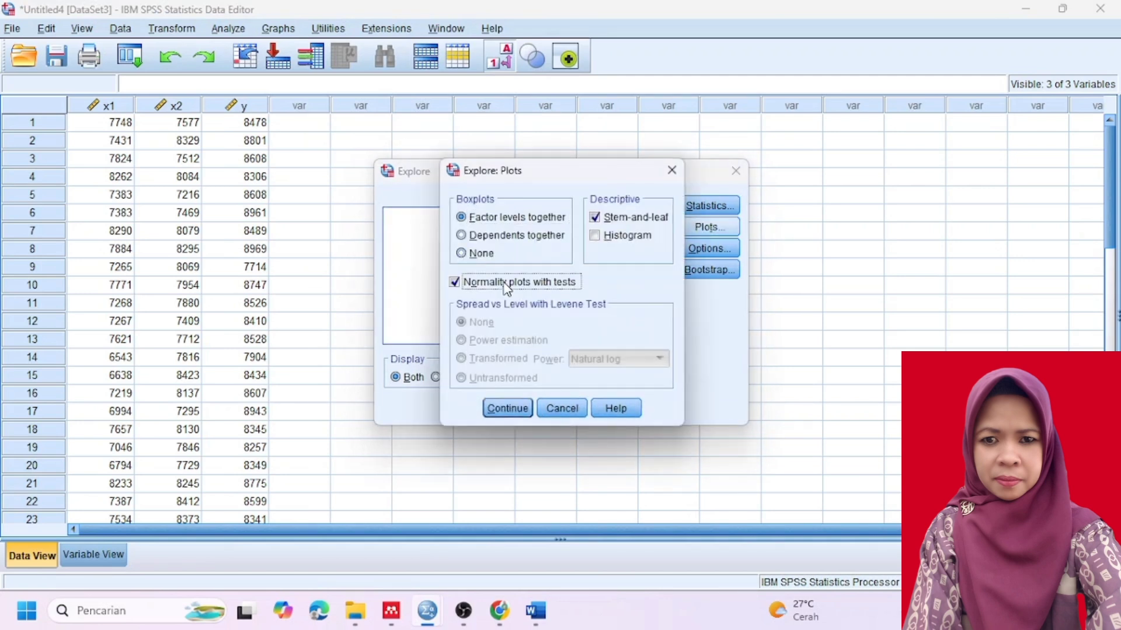
left_click(507, 409)
left_click(470, 408)
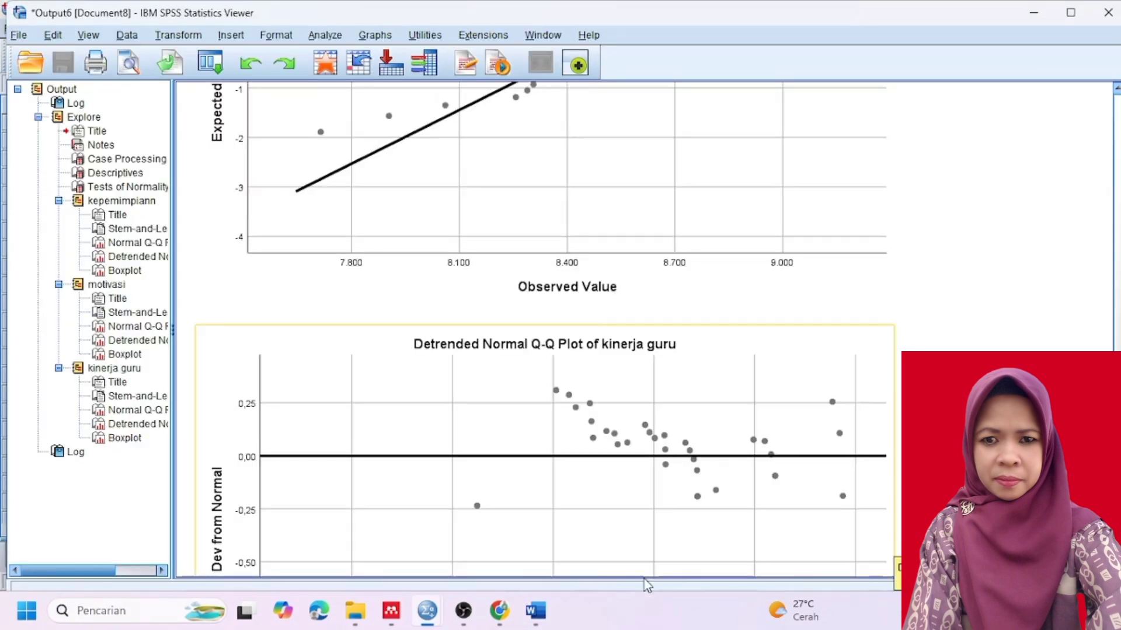
- Review the Tests of Normality table and its interpretation in the Word report, and return to the SPSS data set
left_click(535, 611)
left_click_drag(1114, 323, 1114, 364)
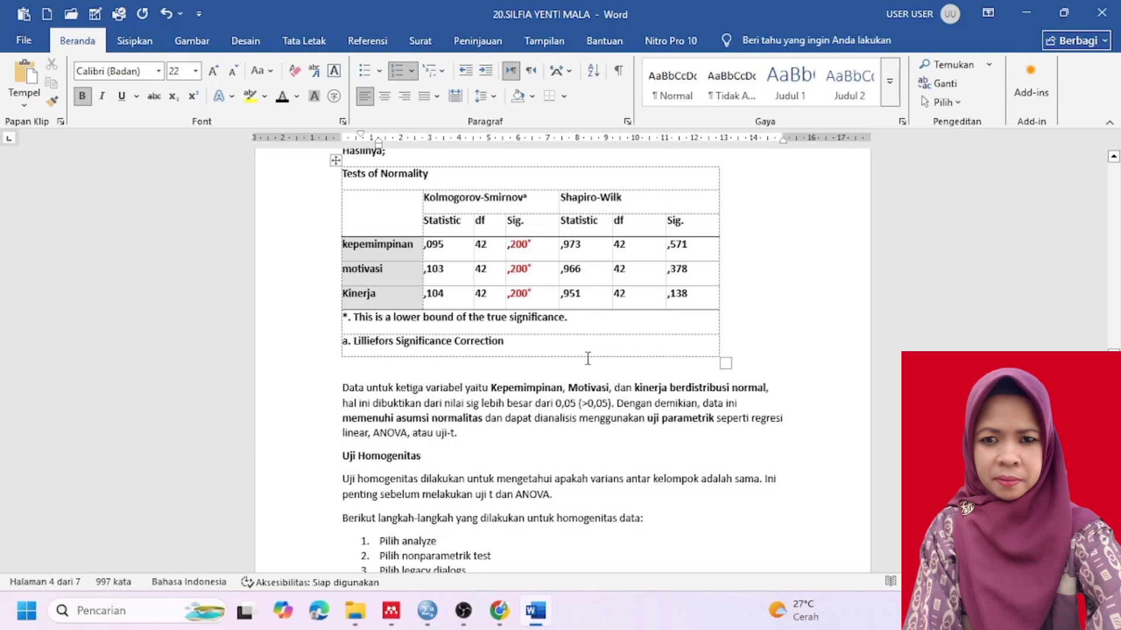
mouse_move(428, 610)
left_click(475, 536)
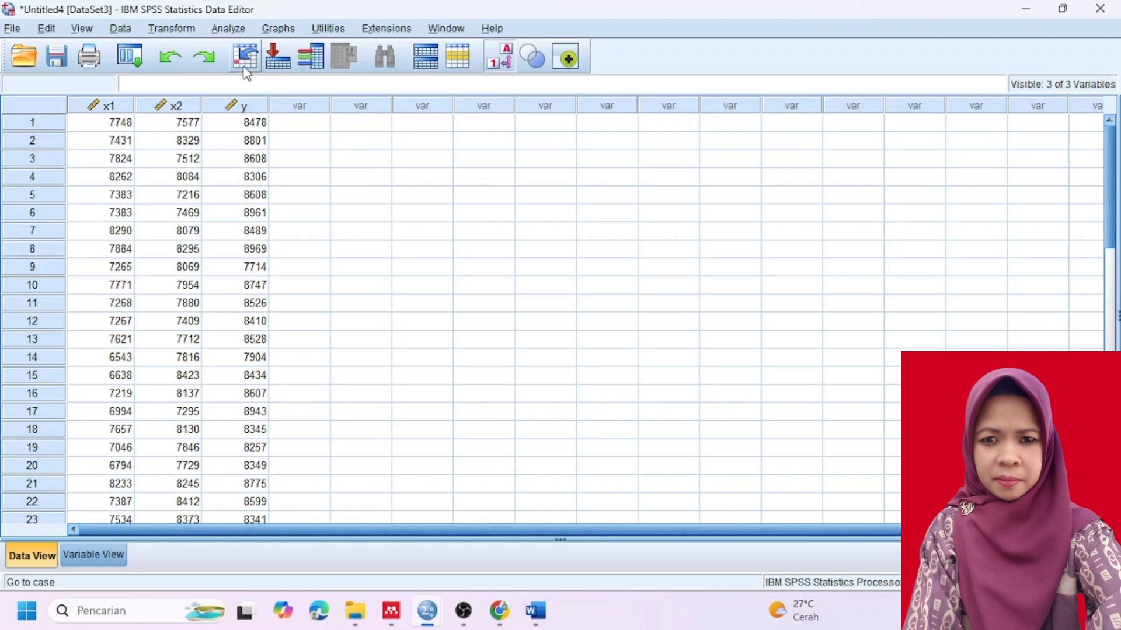
- Run a legacy One-Sample Kolmogorov-Smirnov test against the Normal distribution for kepemimpiann, motivasi and kinerja guru
left_click(228, 30)
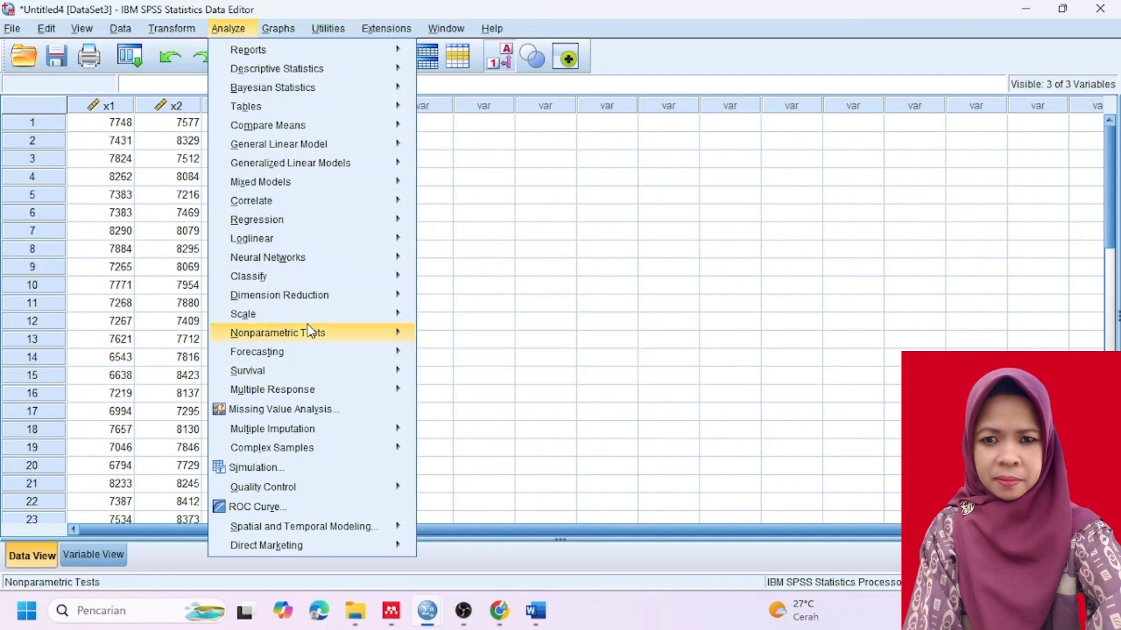
mouse_move(319, 329)
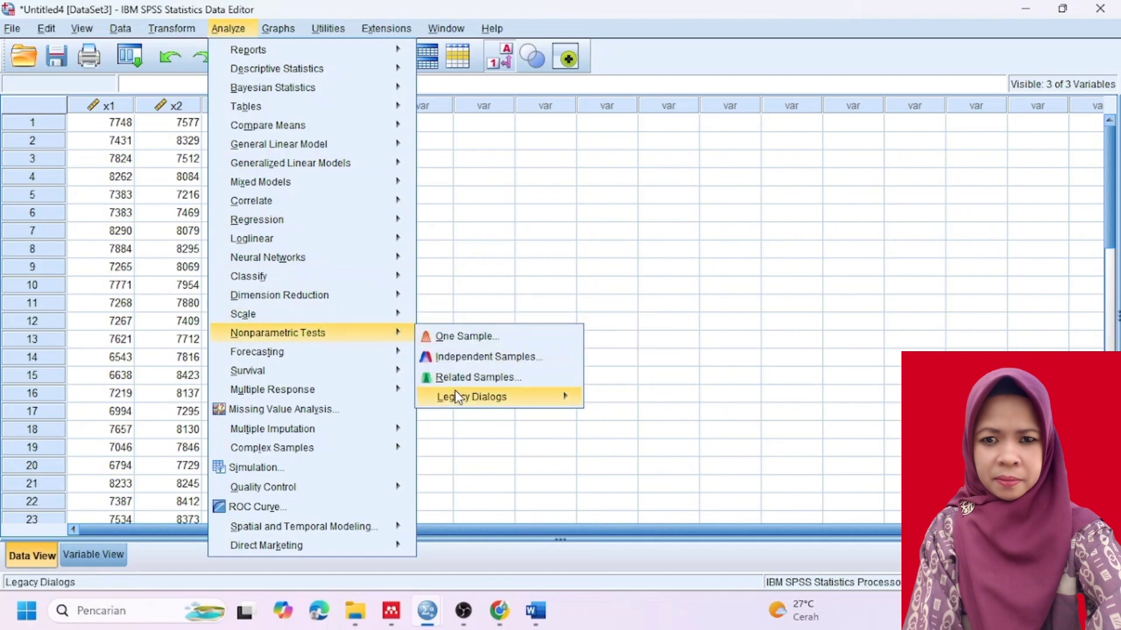
mouse_move(458, 399)
left_click(628, 464)
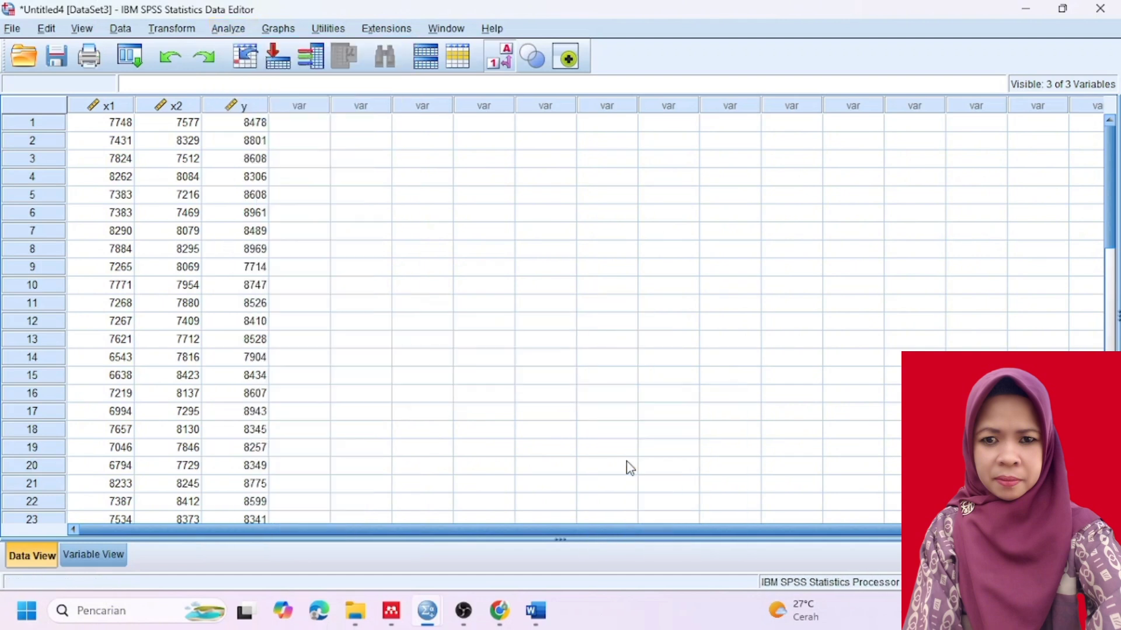
key("ctrl+a")
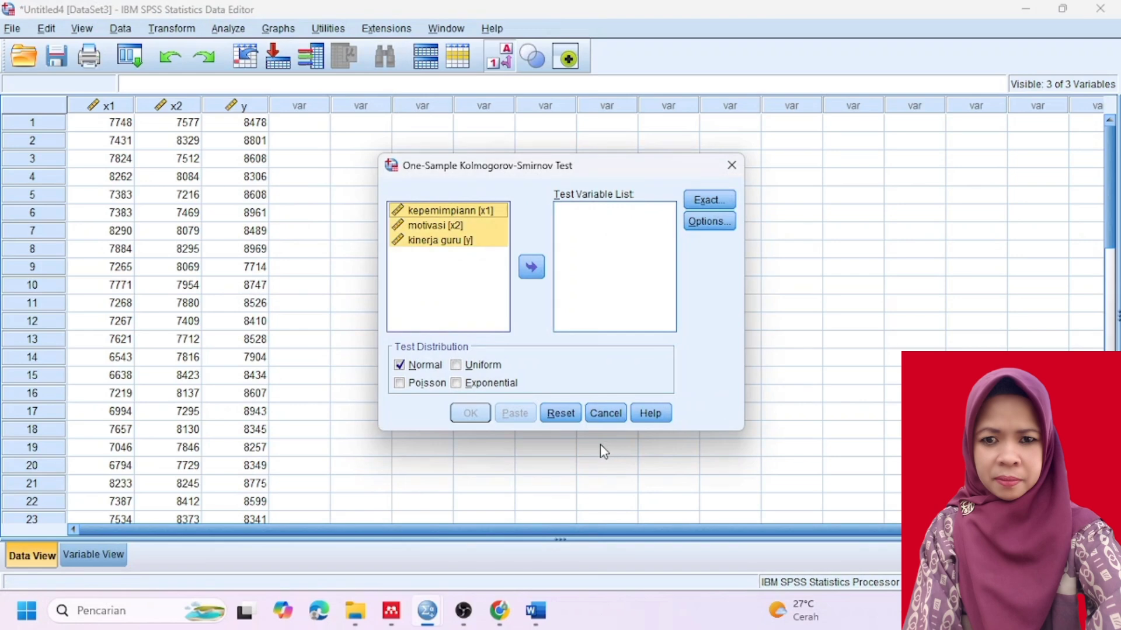
left_click(532, 267)
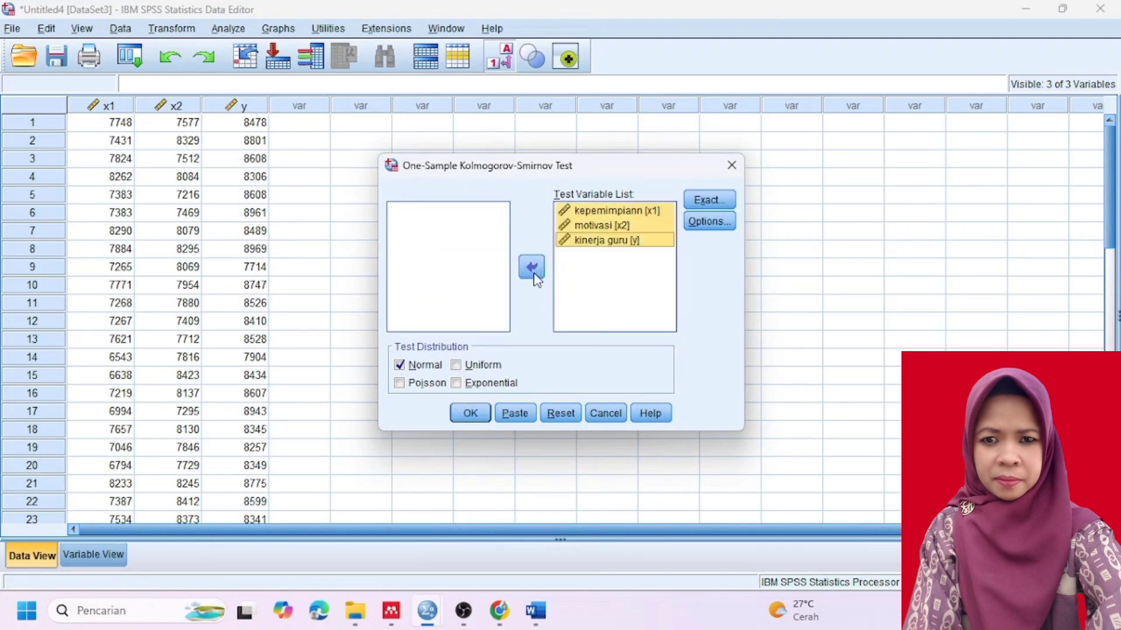
left_click(470, 413)
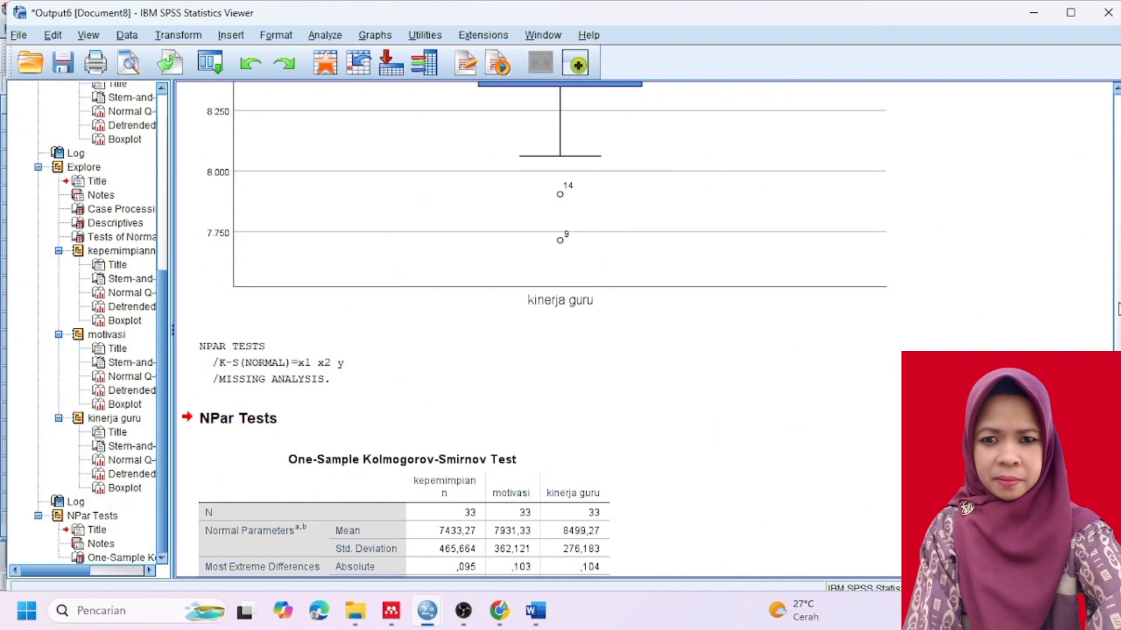
- Examine the NPar Tests output and the One-Sample Kolmogorov-Smirnov table with its homogeneity conclusion in the Word report
scroll(1117, 303, "up", 8)
scroll(1118, 304, "down", 6)
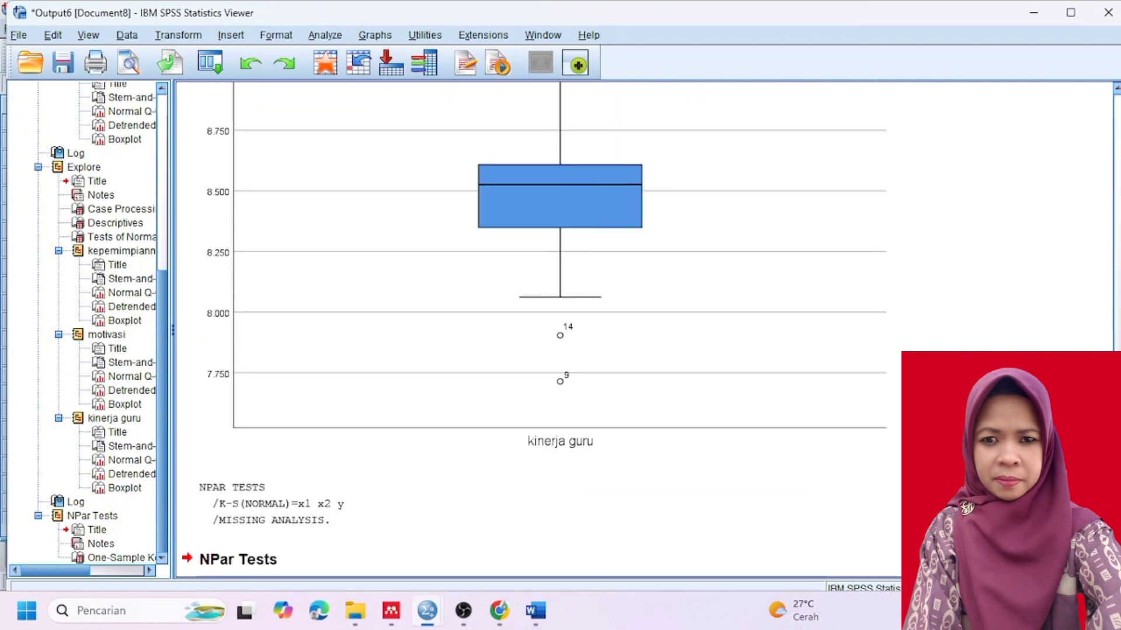
scroll(588, 500, "down", 3)
left_click(536, 610)
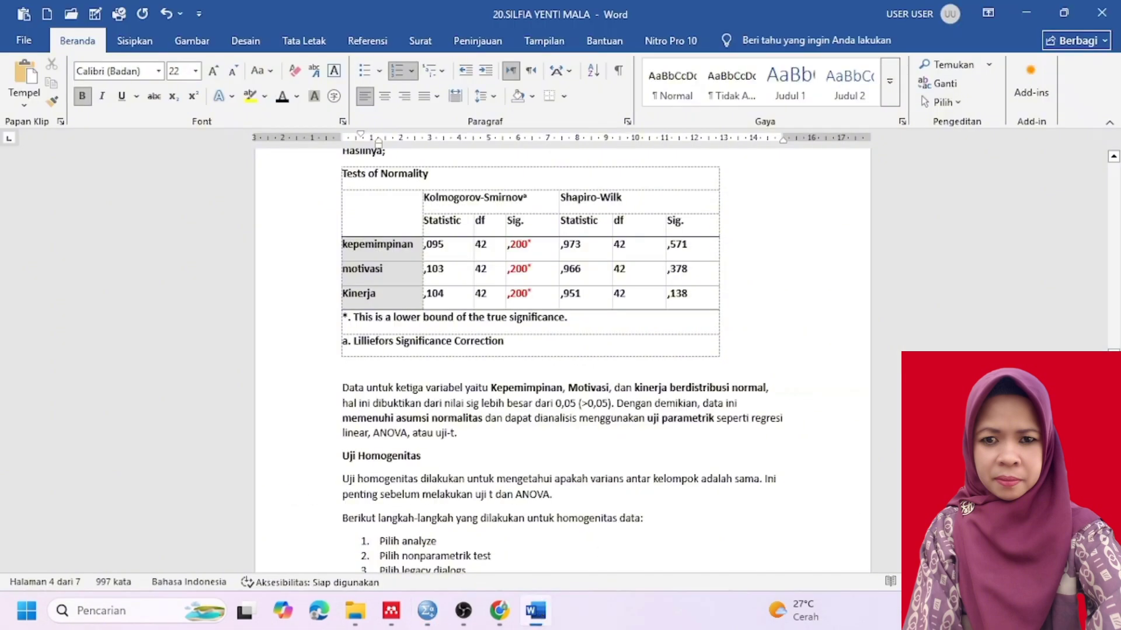
scroll(563, 361, "down", 9)
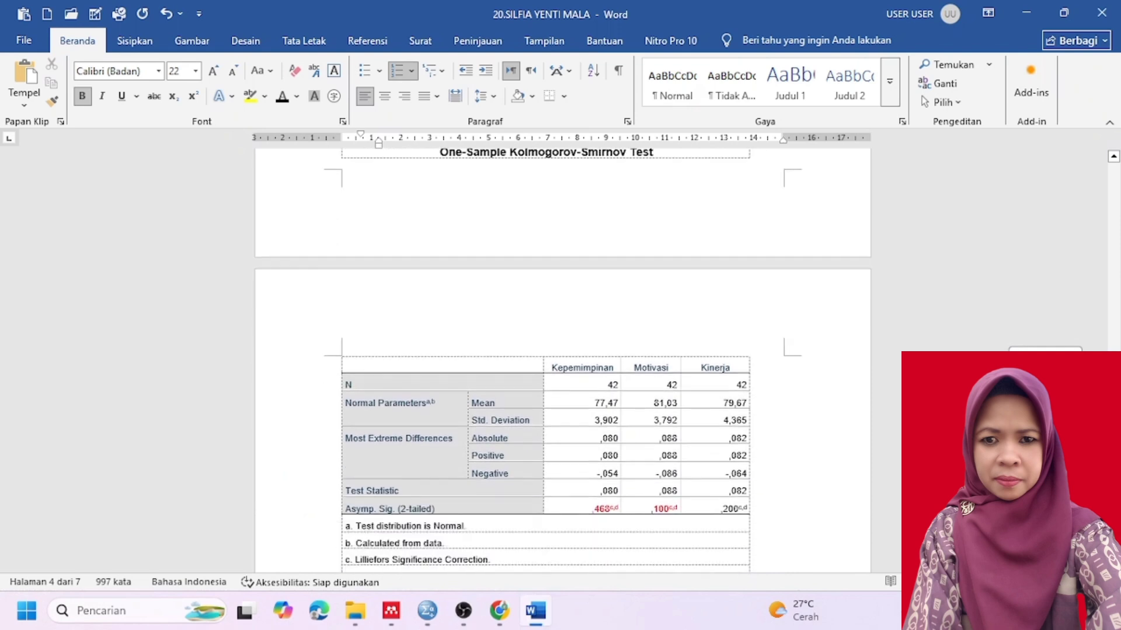
scroll(563, 360, "up", 1)
scroll(563, 361, "down", 7)
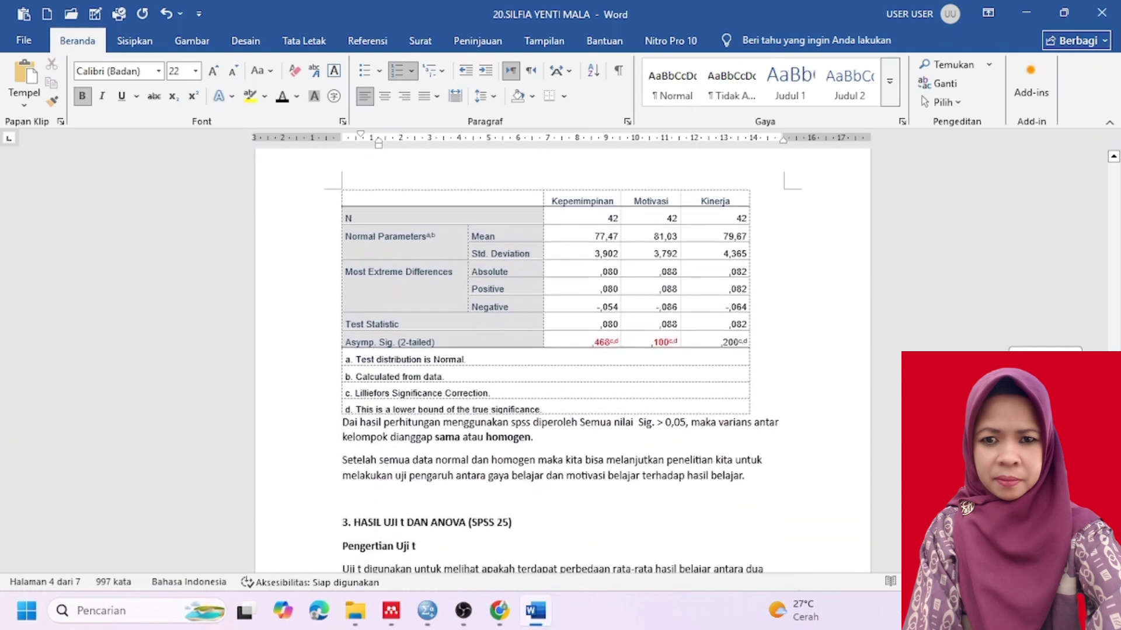
scroll(562, 361, "up", 3)
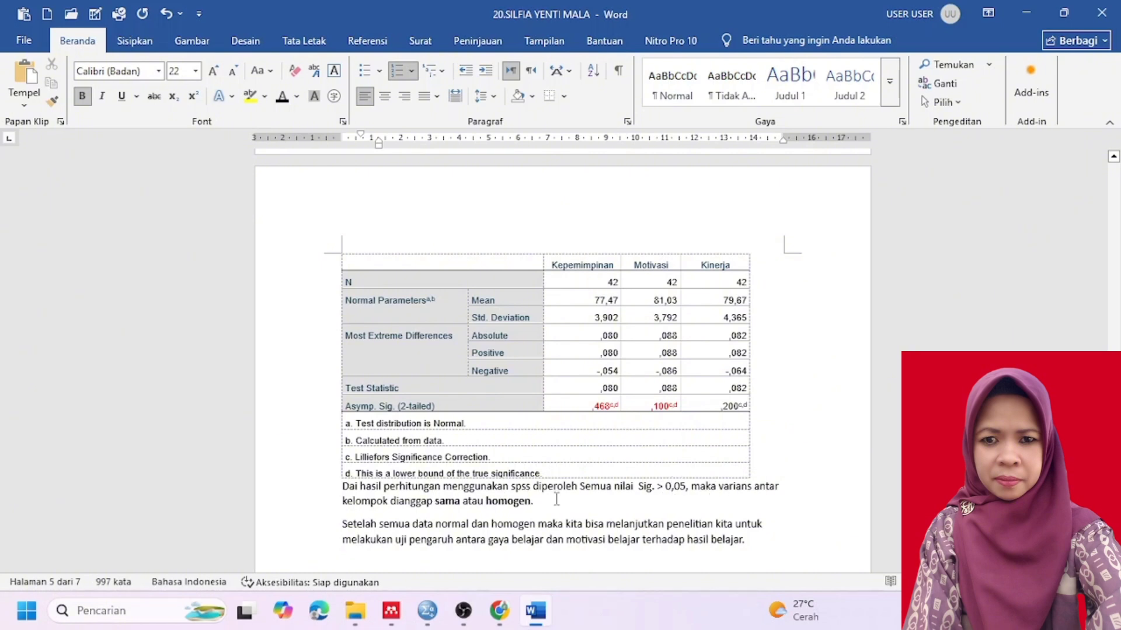
- Set up a Linear Regression on the SPSS data set with kinerja guru as the dependent variable
left_click(428, 611)
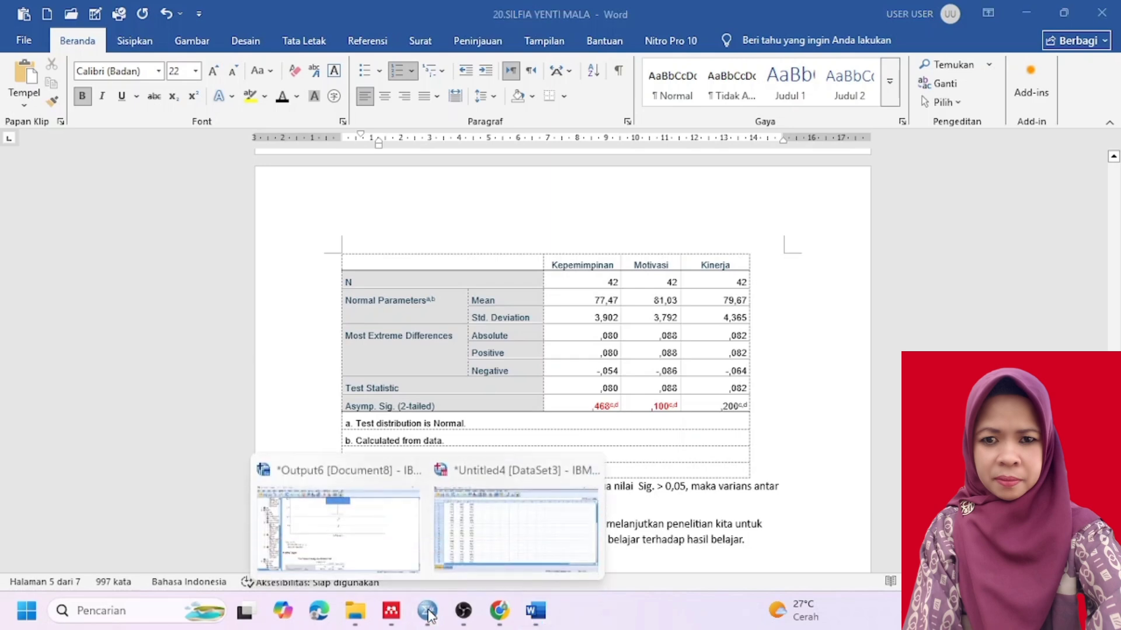
left_click(483, 535)
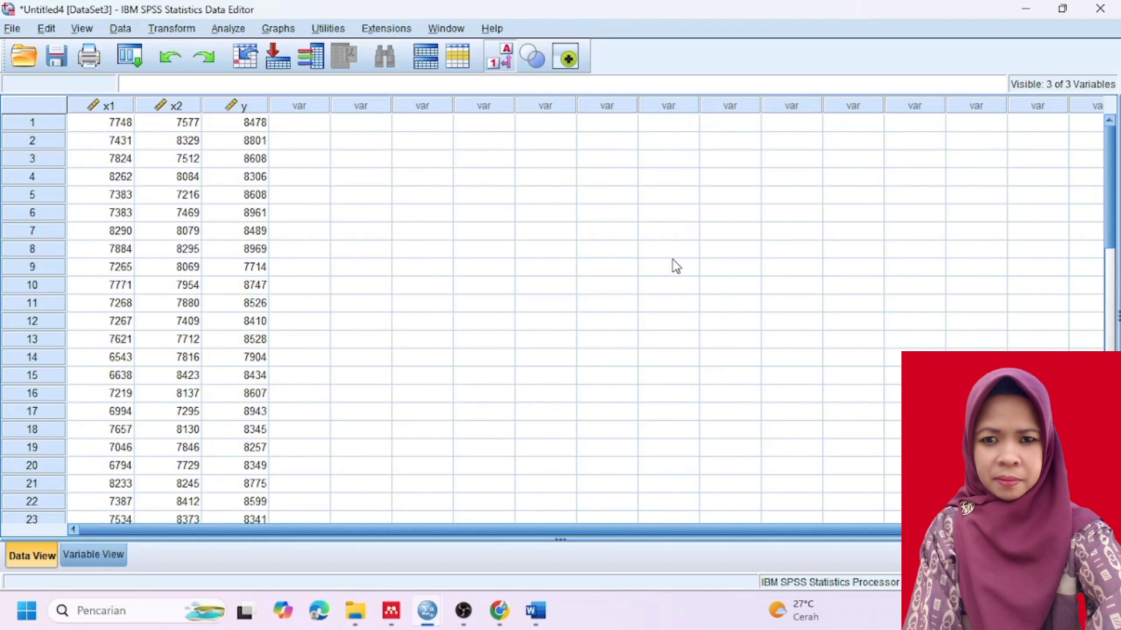
left_click(229, 29)
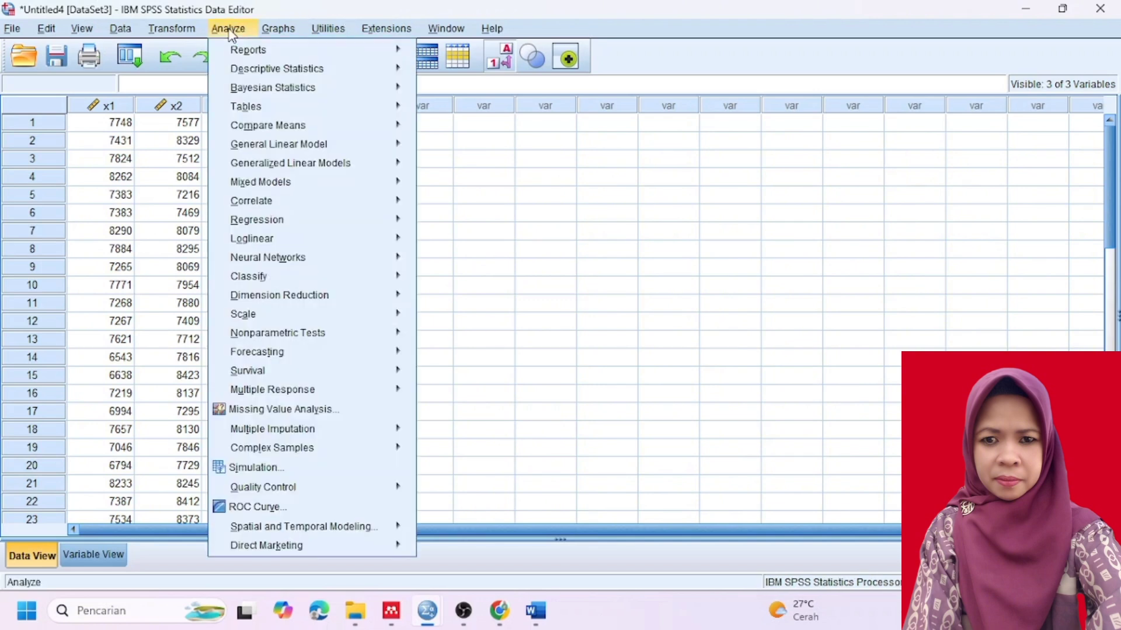
mouse_move(272, 219)
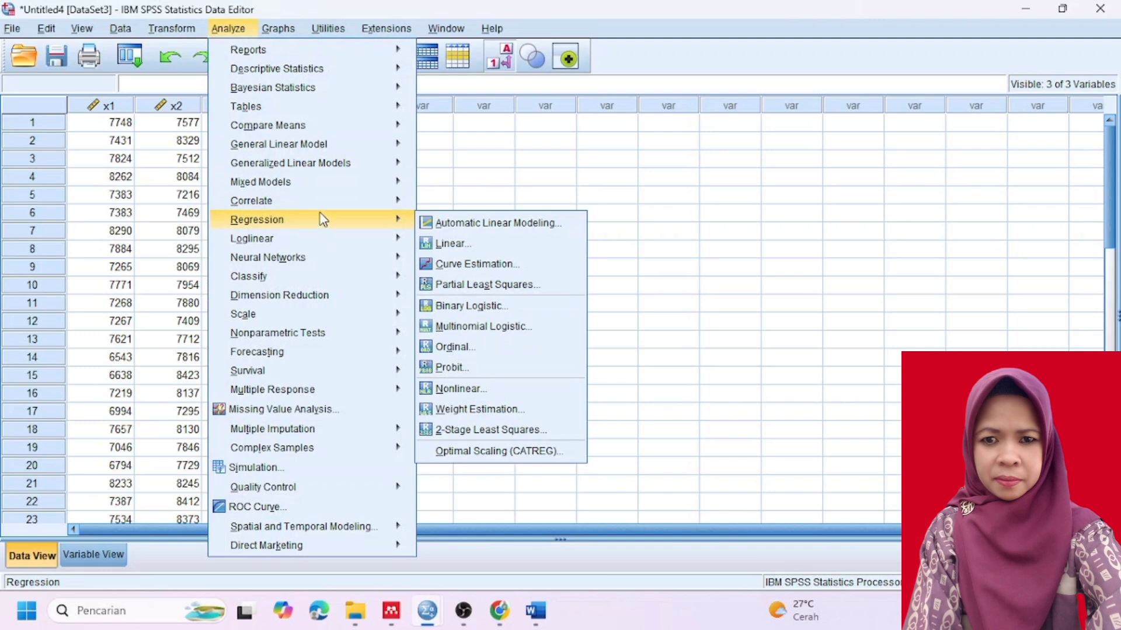
left_click(446, 243)
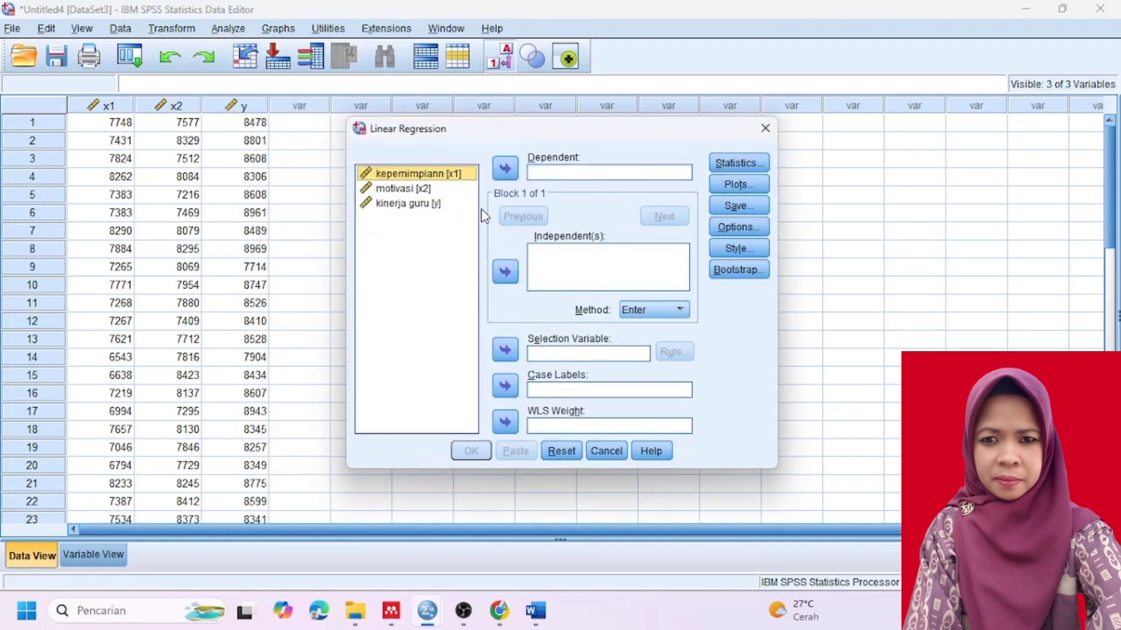
left_click(420, 204)
left_click(505, 169)
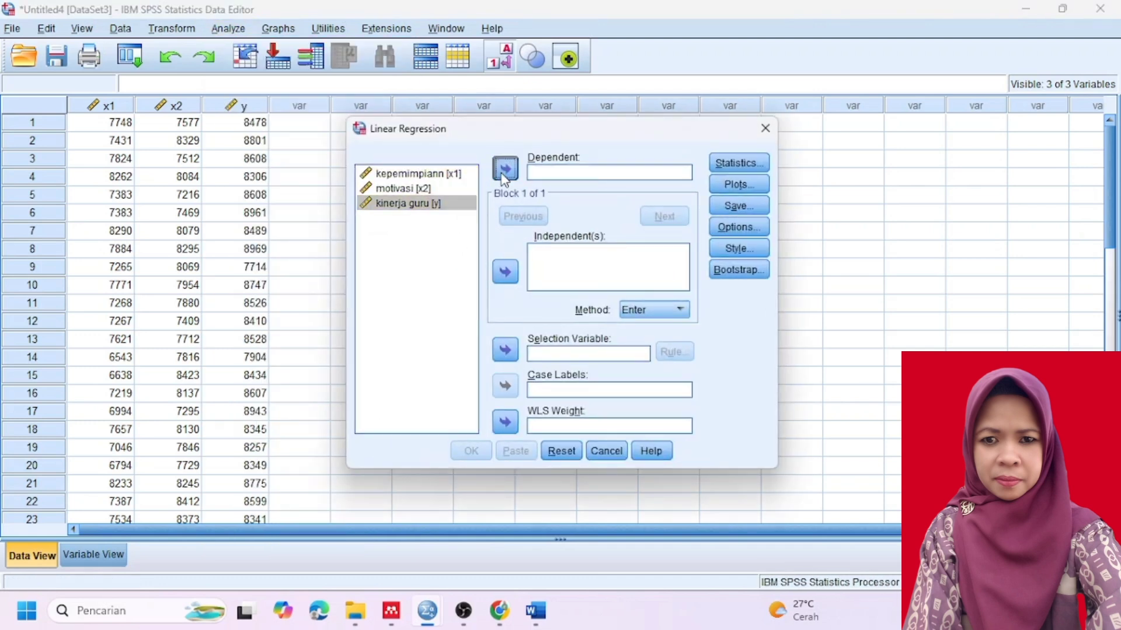
- Add kepemimpiann and motivasi as independent variables using the Enter method and run the regression
left_click(418, 173)
left_click(505, 271)
left_click(420, 187)
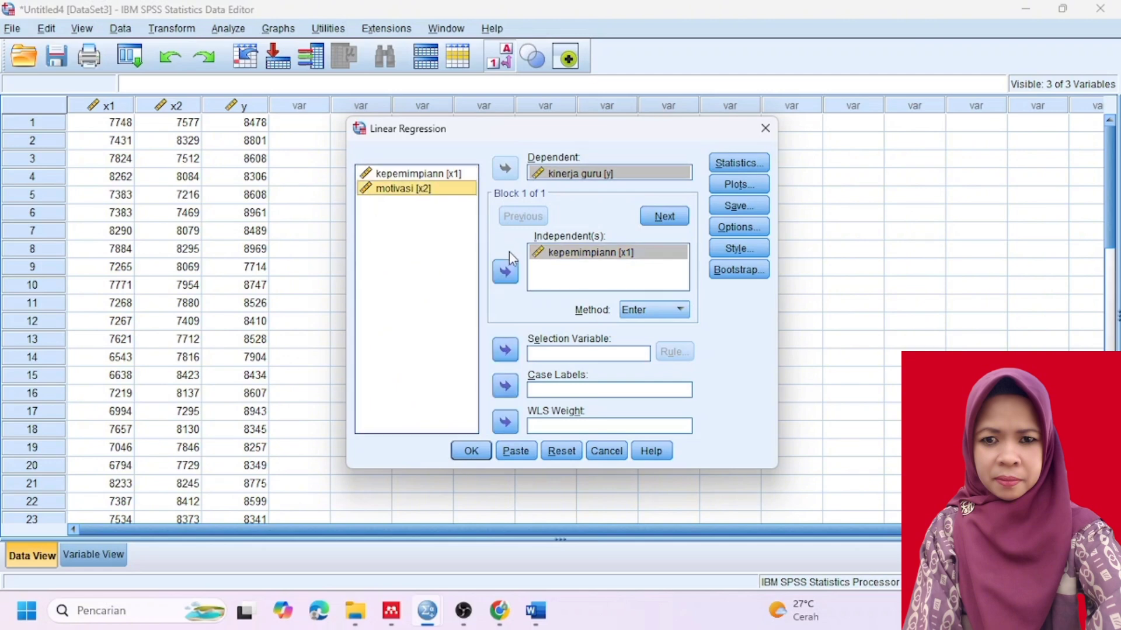
left_click(505, 271)
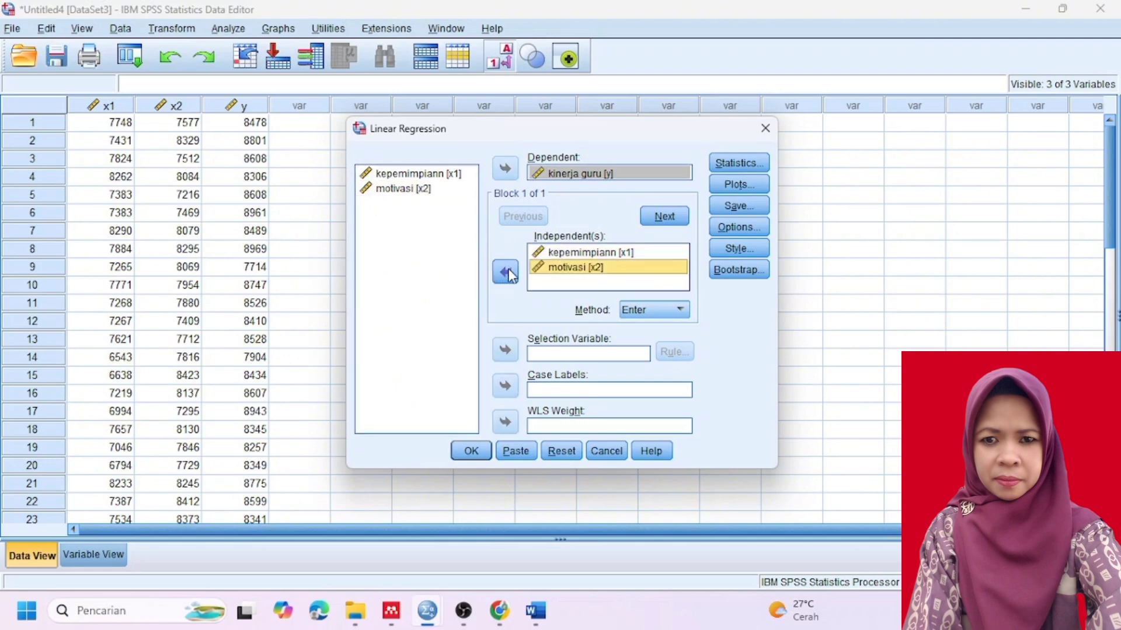
left_click(471, 450)
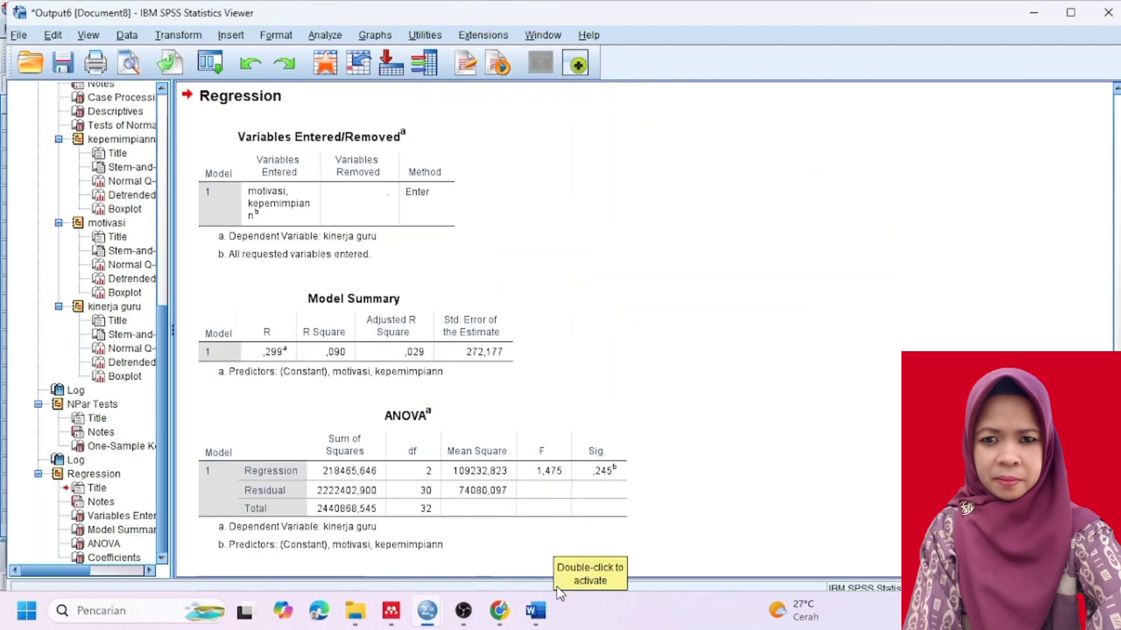
- Review the SPSS output and the t-test Coefficients and ANOVA sections with their interpretations in the Word report
scroll(537, 327, "up", 15)
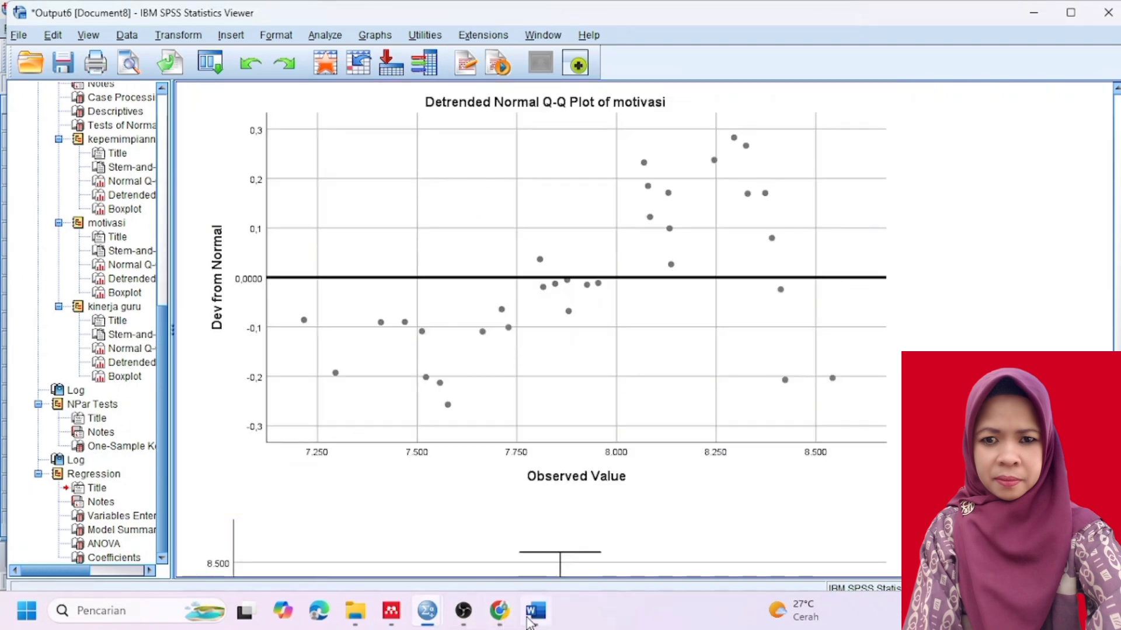
left_click(536, 610)
scroll(560, 350, "down", 6)
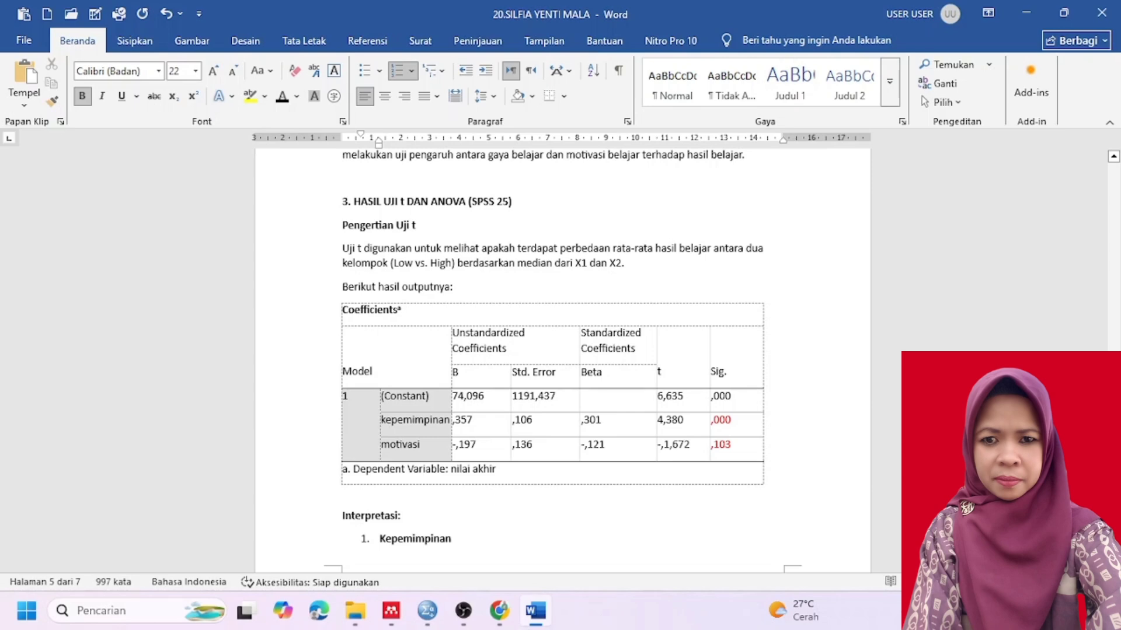
scroll(552, 350, "down", 15)
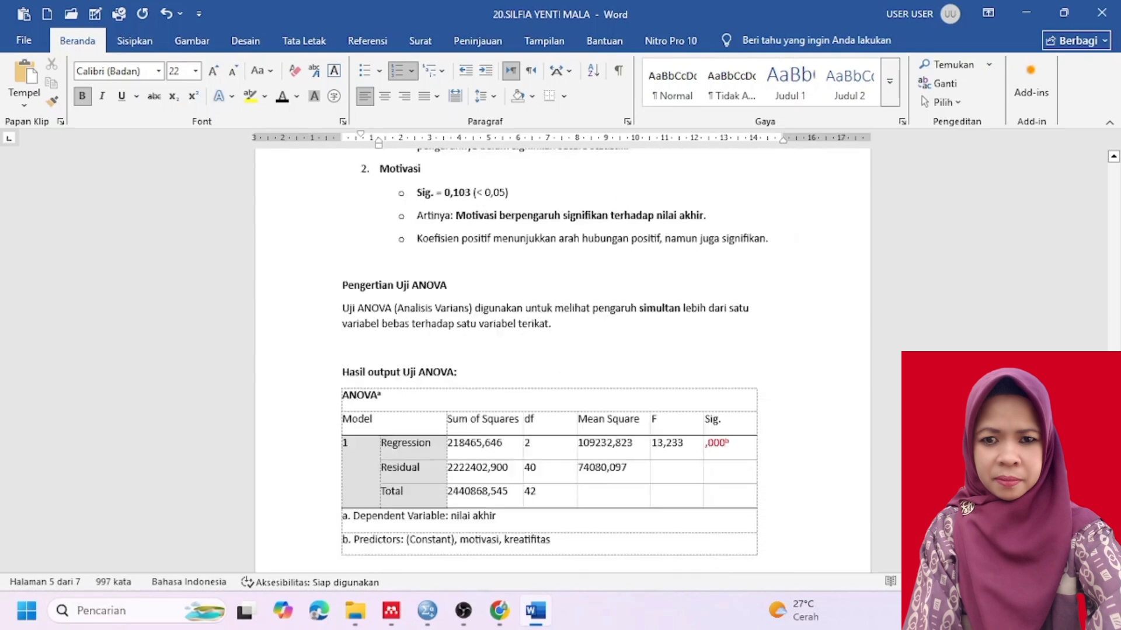
scroll(553, 351, "down", 4)
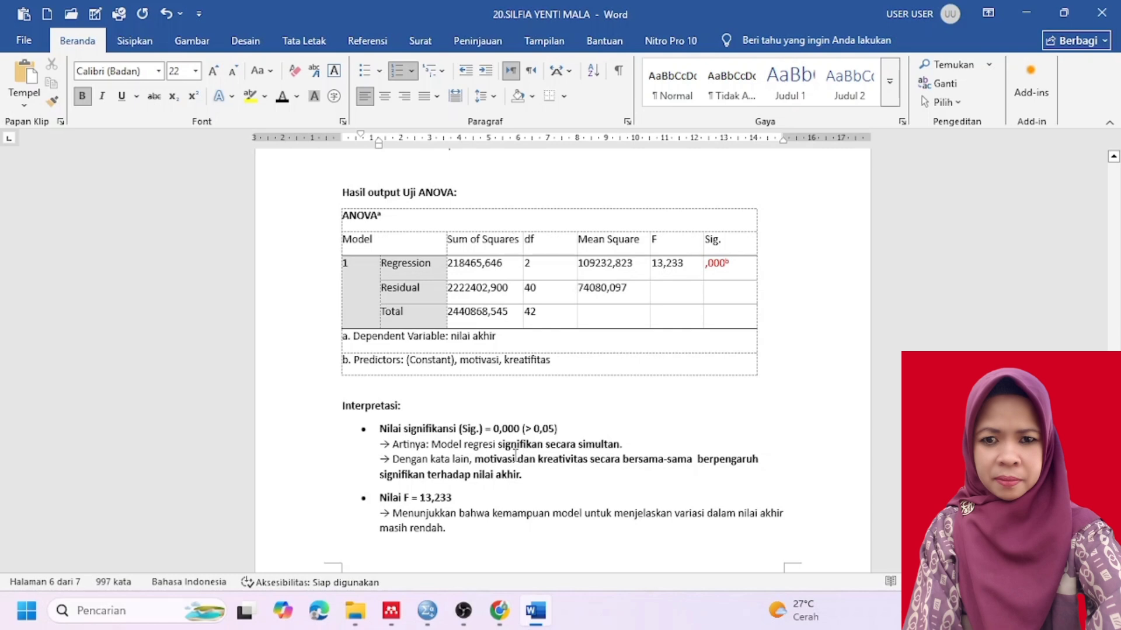
- Replace "kreativitas" with "kepemimpinan" in the "Dengan kata lain" sentence of the ANOVA interpretation
left_click(590, 461)
key("BackSpace")
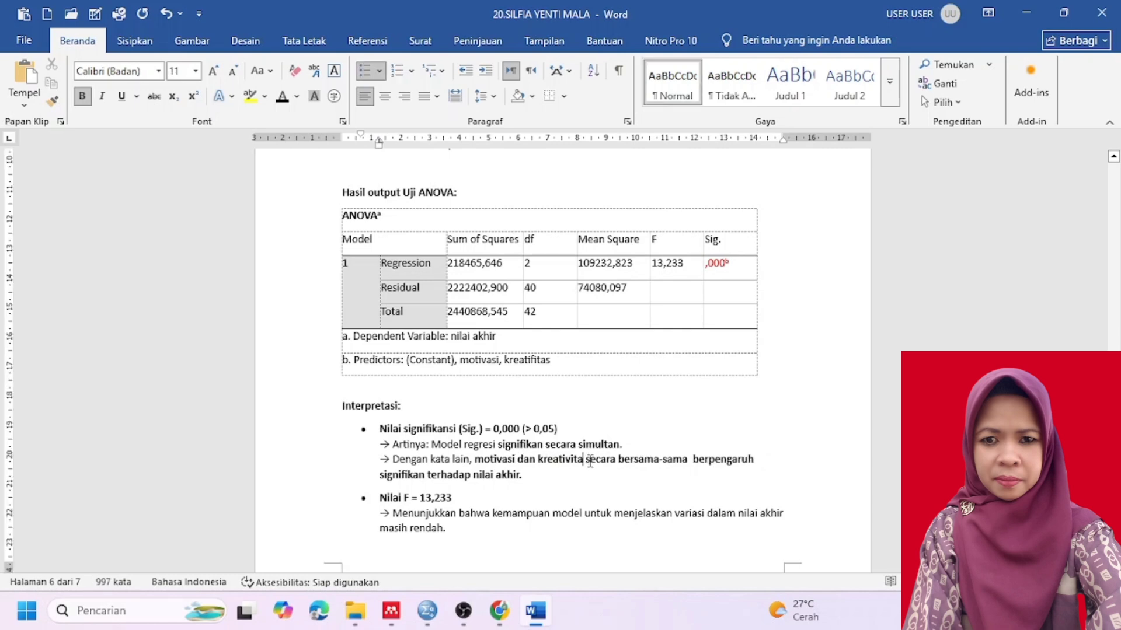
key("BackSpace")
key("BackSpace")
key("BackSpace")
key("BackSpace")
key("BackSpace")
key("BackSpace")
key("BackSpace")
key("BackSpace")
key("BackSpace")
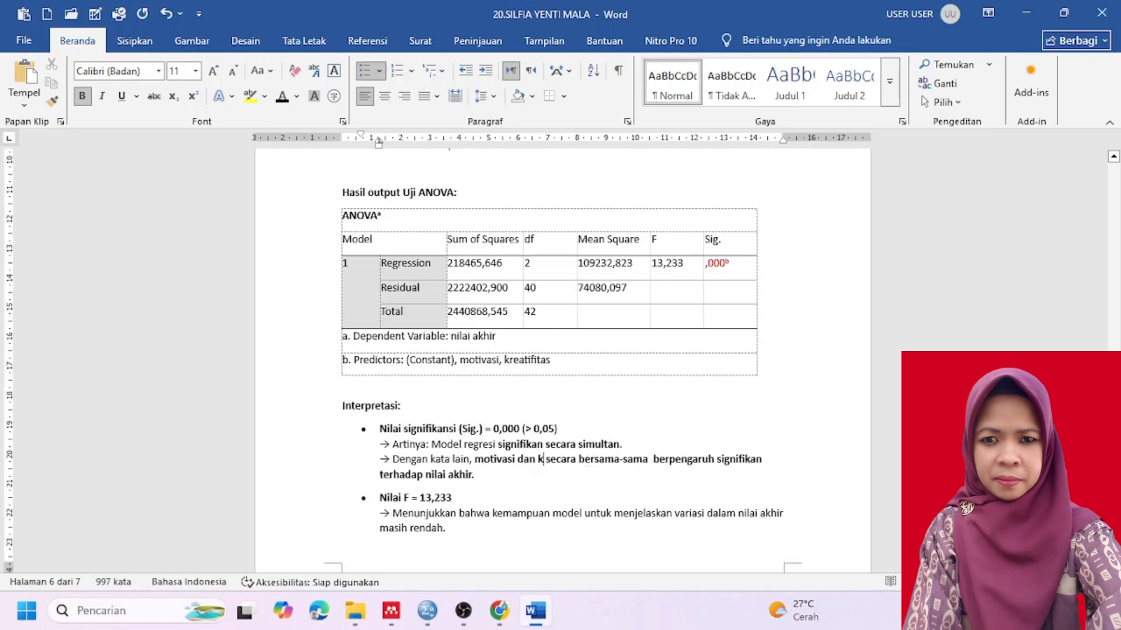
type("epemim")
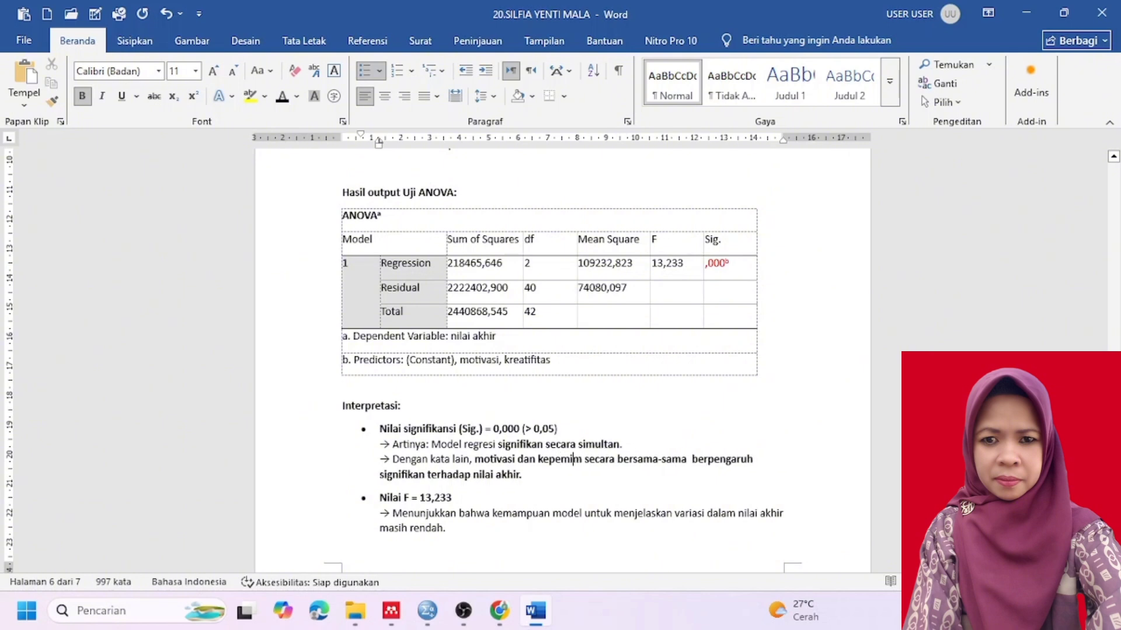
type("pinan")
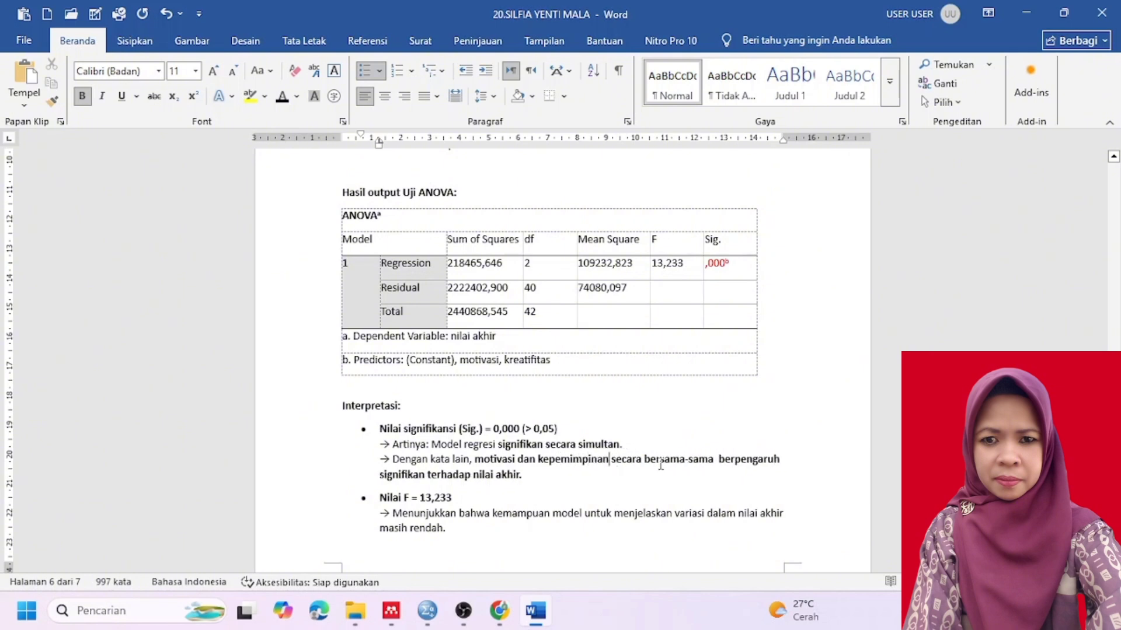
- Replace "nilai akhir" with "kinerja" at the end of the sentence on the joint influence of motivasi and kepemimpinan
left_click(522, 475)
key("BackSpace")
key("BackSpace")
key("BackSpace")
key("BackSpace")
key("BackSpace")
key("BackSpace")
key("BackSpace")
key("BackSpace")
key("BackSpace")
key("BackSpace")
key("BackSpace")
key("BackSpace")
type("kinerja")
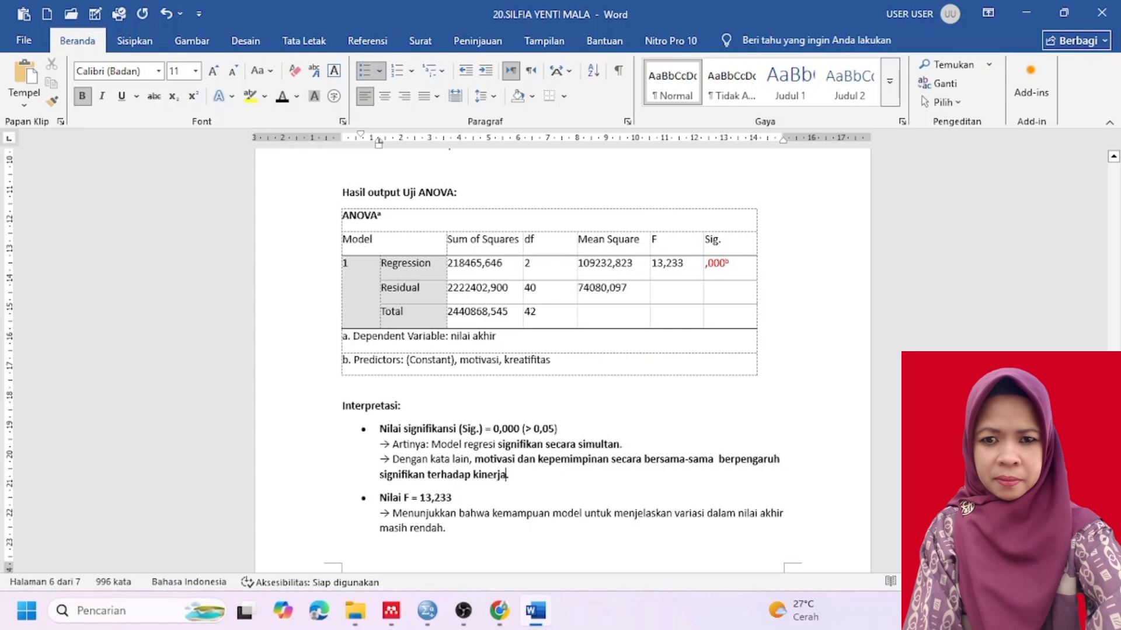